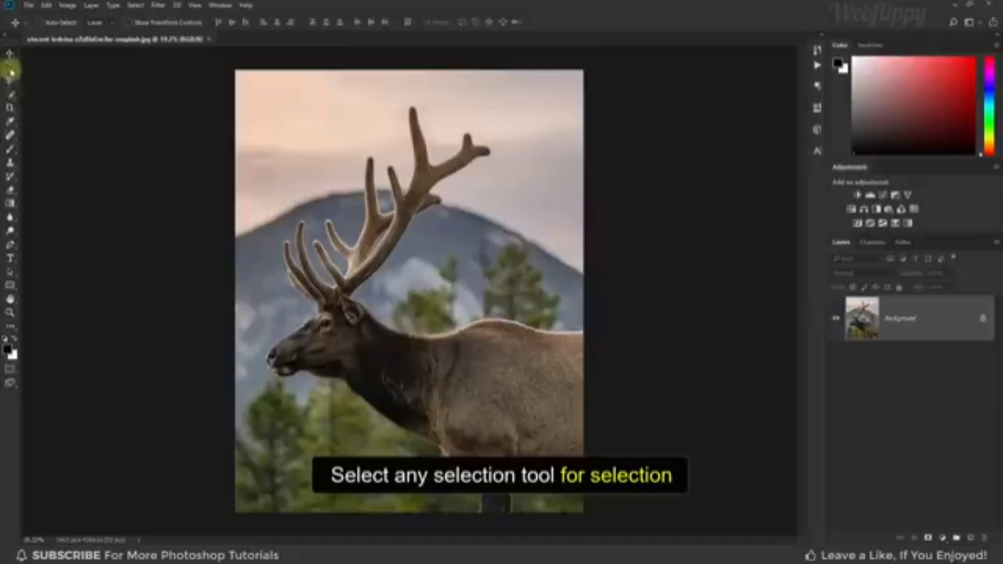
- Select the elk's head, neck, body and leg with the Quick Selection tool, subtracting the background below the belly
click(11, 94)
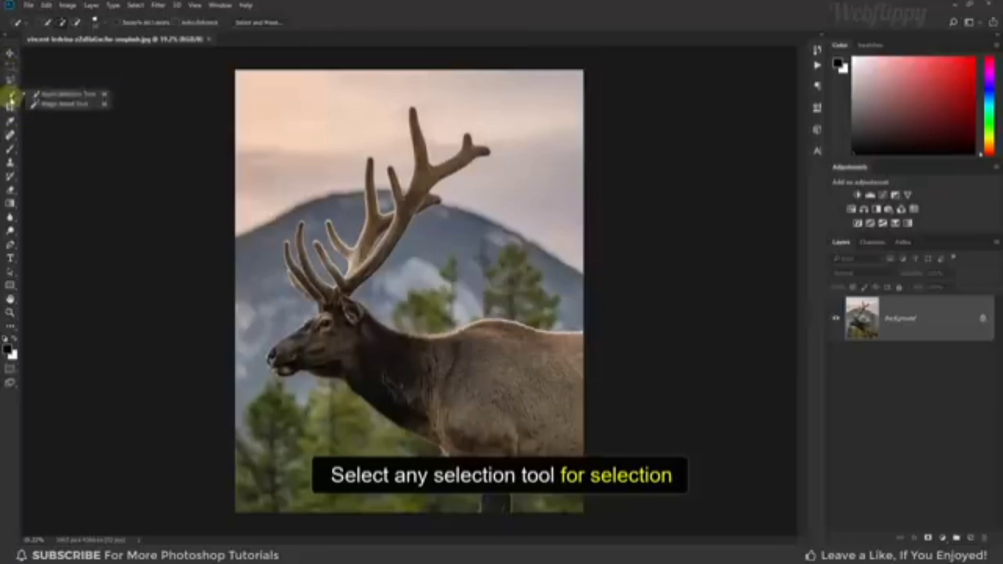
click(49, 94)
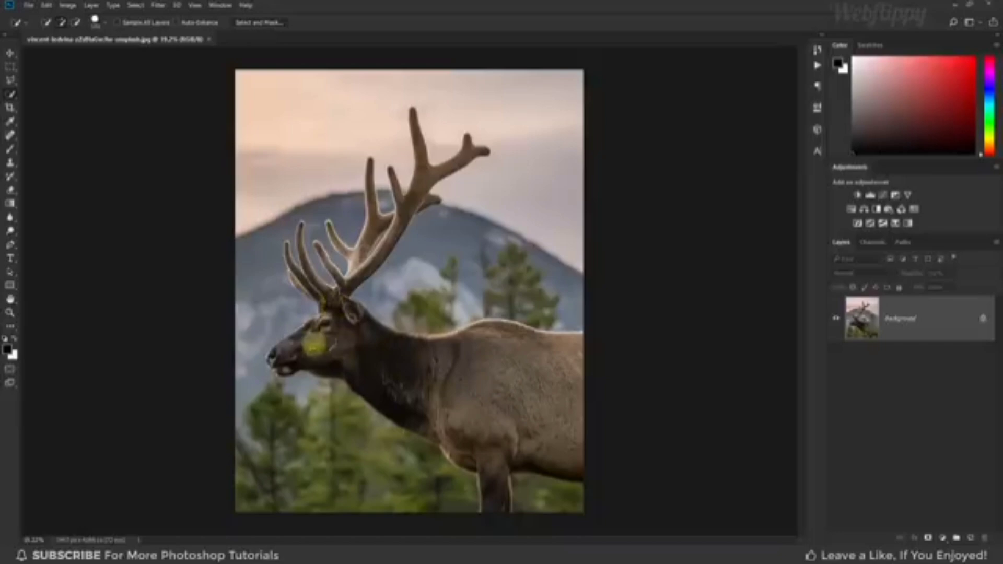
mouse_move(340, 340)
mouse_down()
mouse_move(440, 382)
mouse_move(487, 389)
mouse_move(494, 376)
mouse_move(524, 367)
mouse_move(556, 390)
mouse_move(480, 434)
mouse_up()
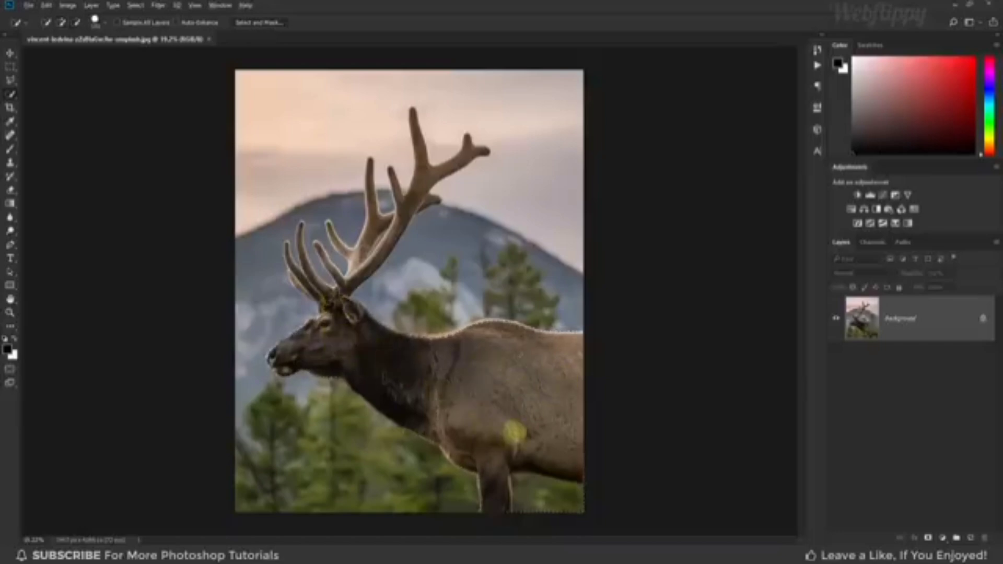
scroll(496, 433, up, 5)
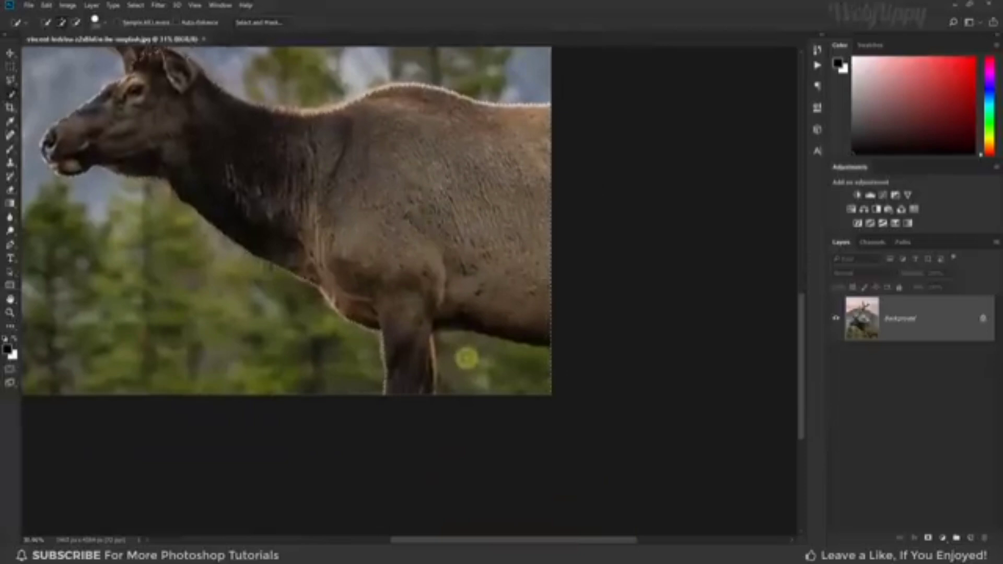
key(alt)
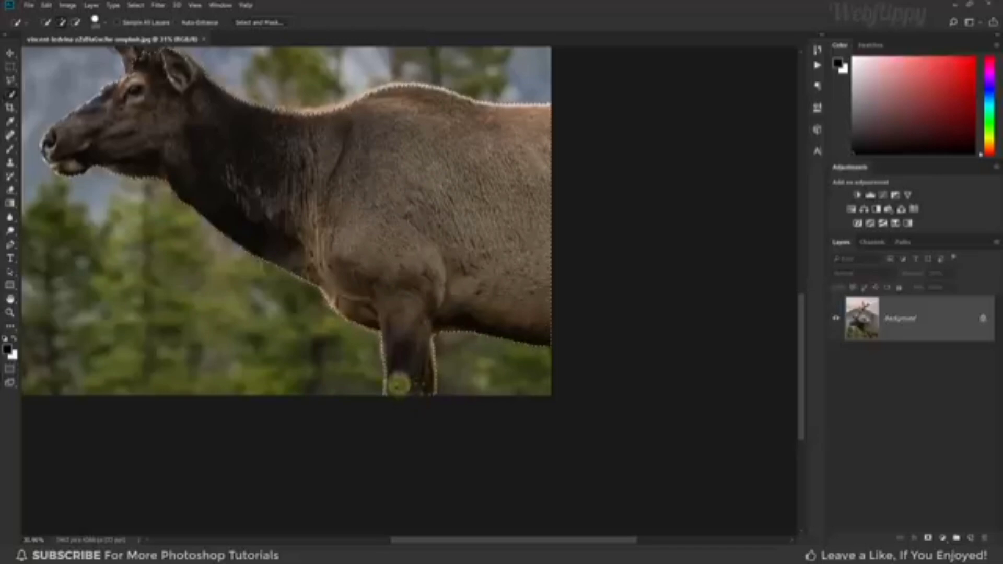
- Extend the selection over the elk's ear and all of the antlers, including the small front tines
drag(368, 279, 509, 433)
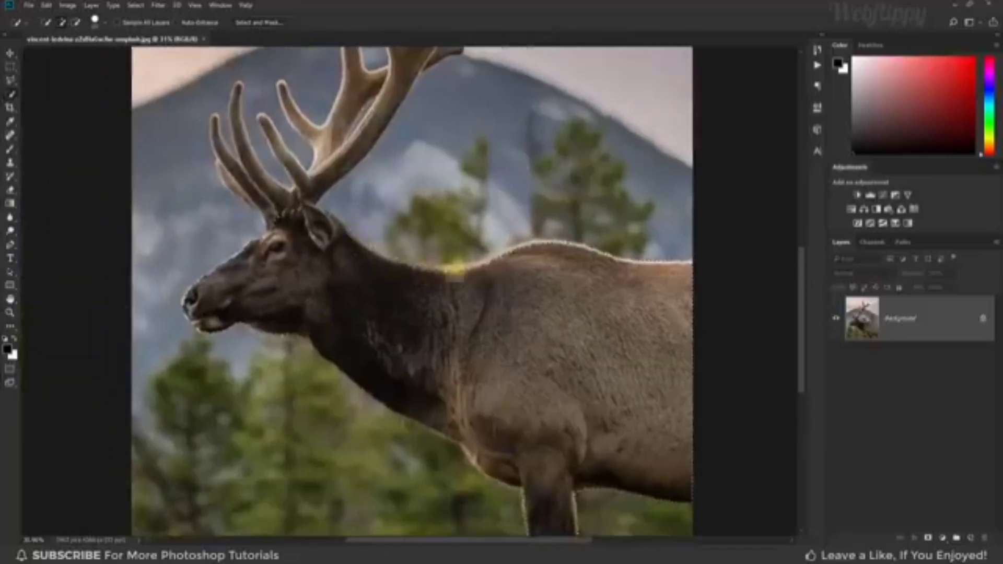
scroll(566, 251, up, 5)
drag(469, 389, 411, 406)
scroll(410, 407, down, 2)
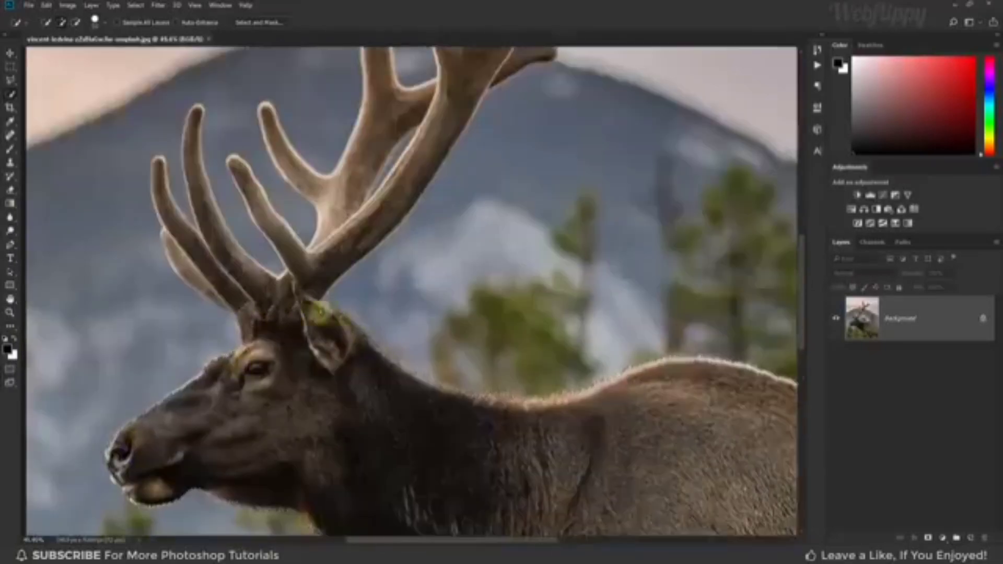
scroll(415, 174, down, 2)
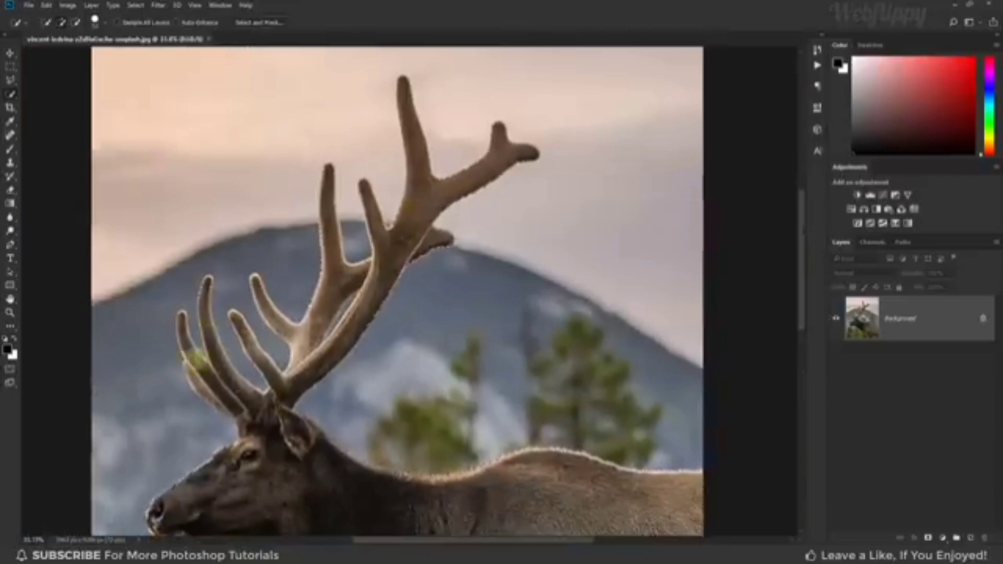
scroll(215, 366, up, 2)
drag(278, 324, 183, 411)
mouse_move(321, 397)
mouse_down()
mouse_move(390, 254)
mouse_move(439, 192)
mouse_move(315, 384)
mouse_up()
- Subtract the narrow background gap between the two antler beams from the selection
scroll(391, 254, up, 5)
key(alt)
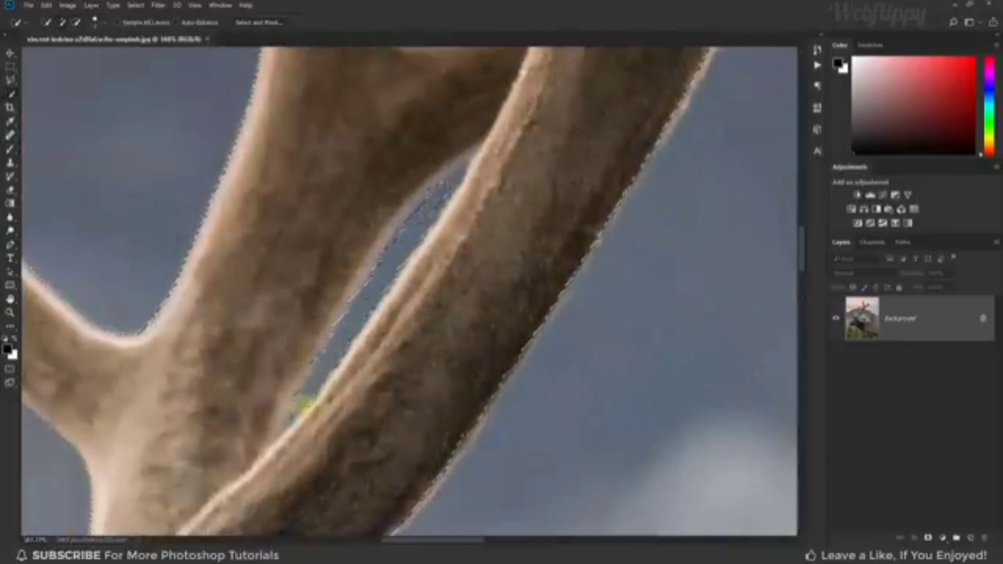
key(ctrl+0)
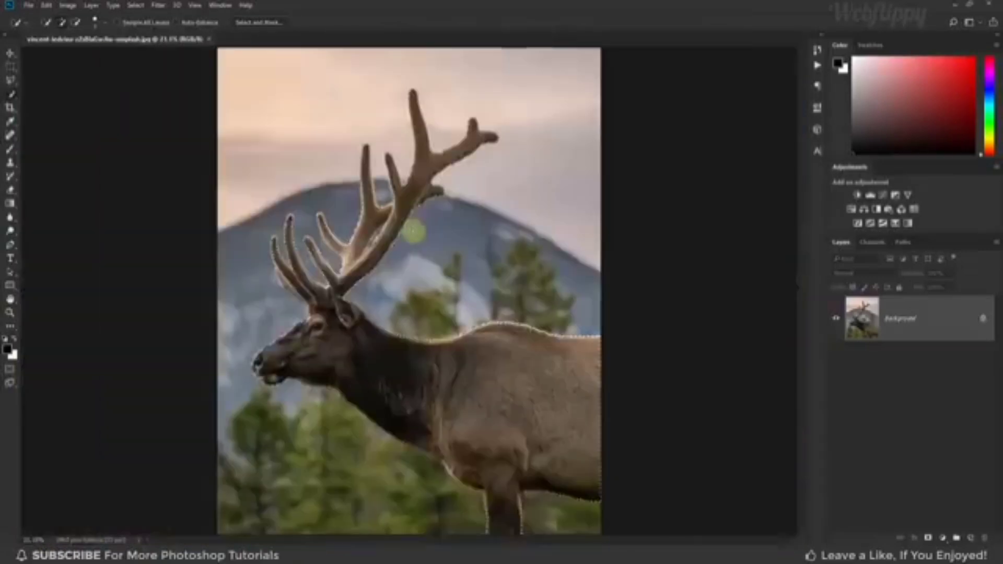
- Enter Select and Mask and preview the cutout in Onion Skin view with 50% transparency
click(266, 23)
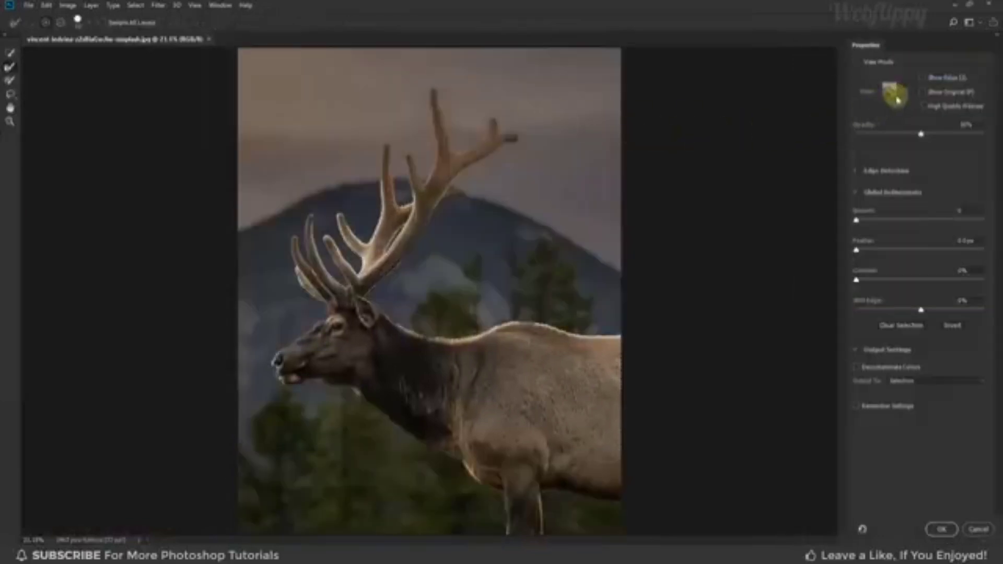
click(897, 98)
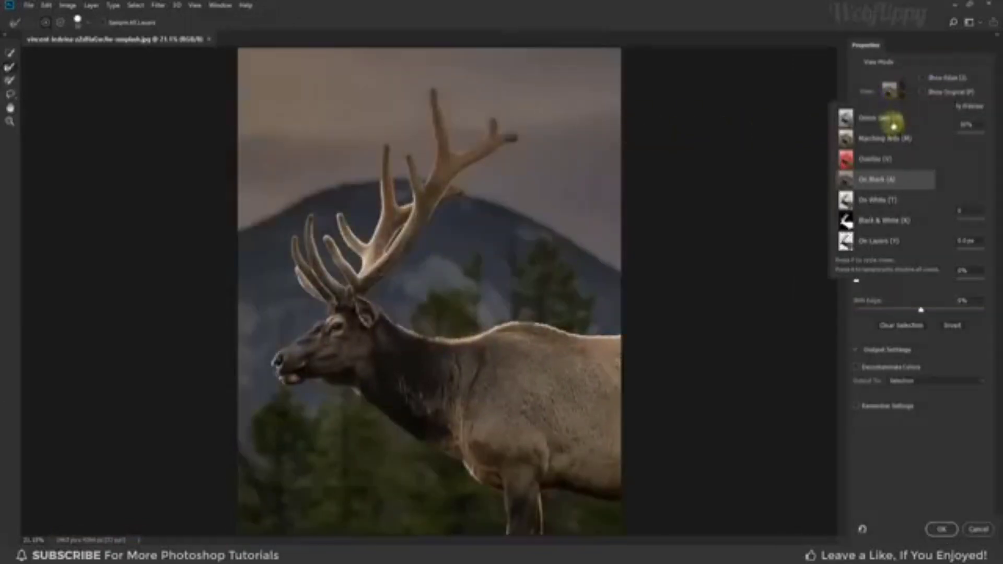
click(886, 120)
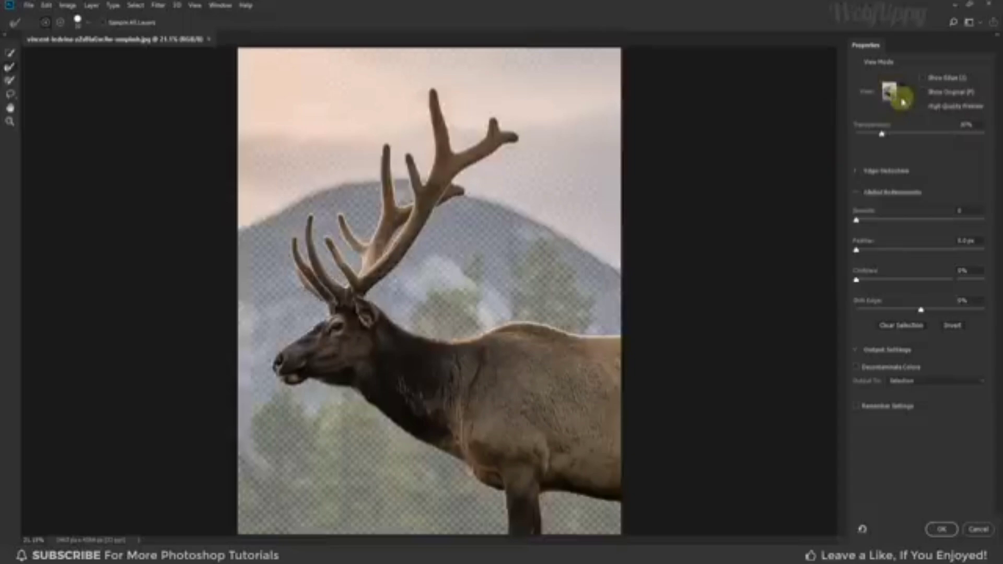
drag(908, 135, 919, 135)
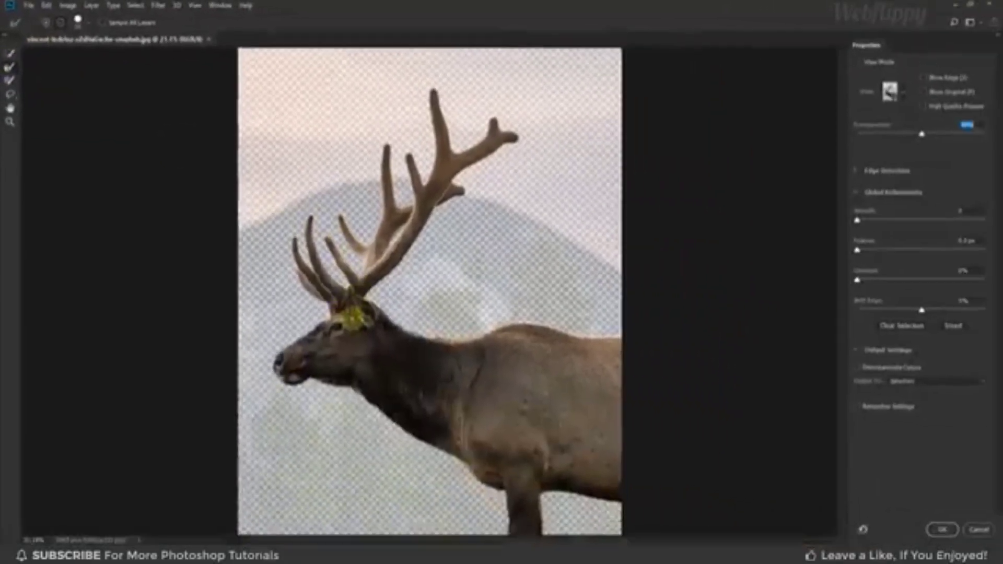
- Refine the selection edge around the elk's forehead, muzzle and nose with the Refine Edge brush
scroll(377, 342, up, 4)
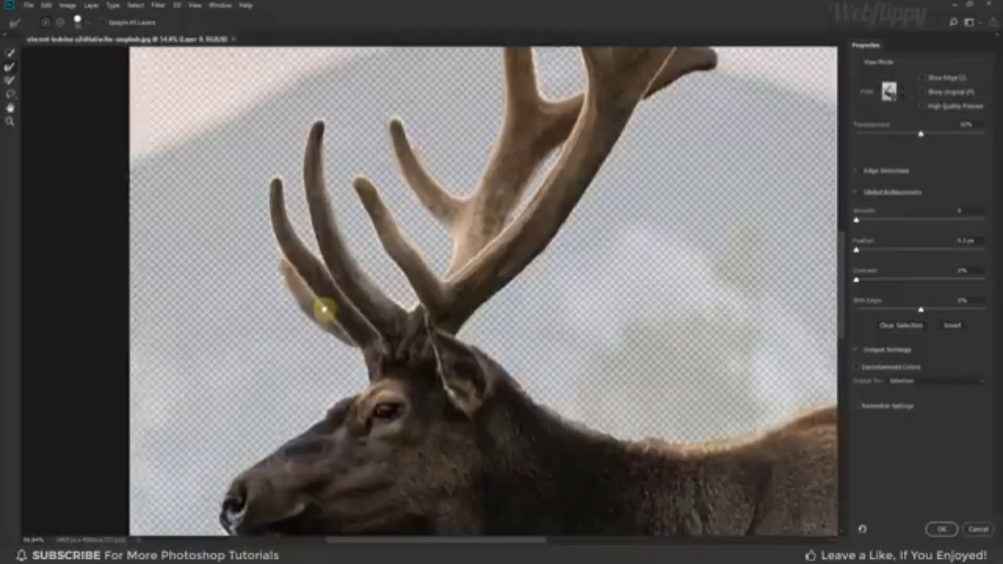
drag(324, 309, 293, 174)
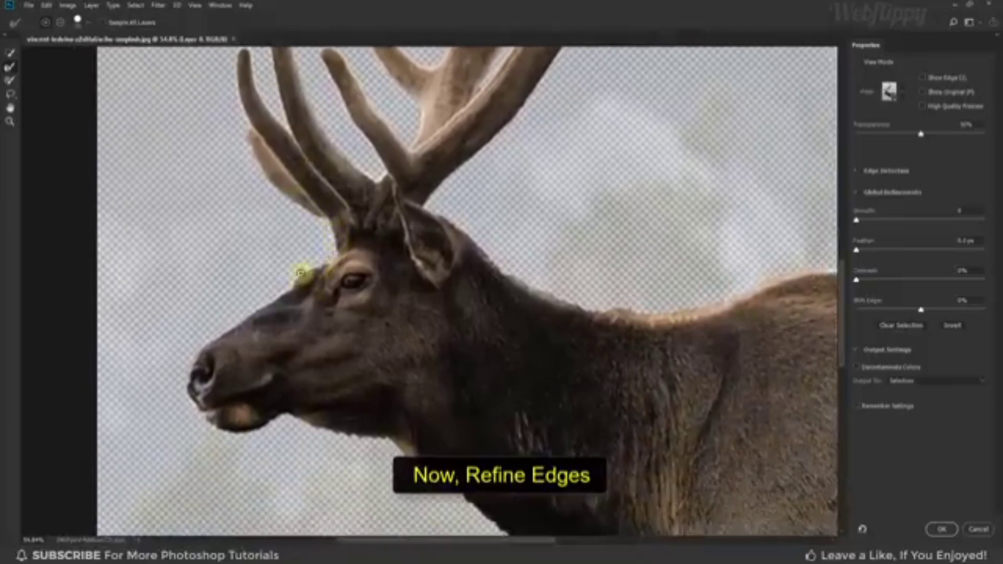
mouse_move(289, 287)
mouse_down()
mouse_move(274, 314)
mouse_move(307, 253)
mouse_up()
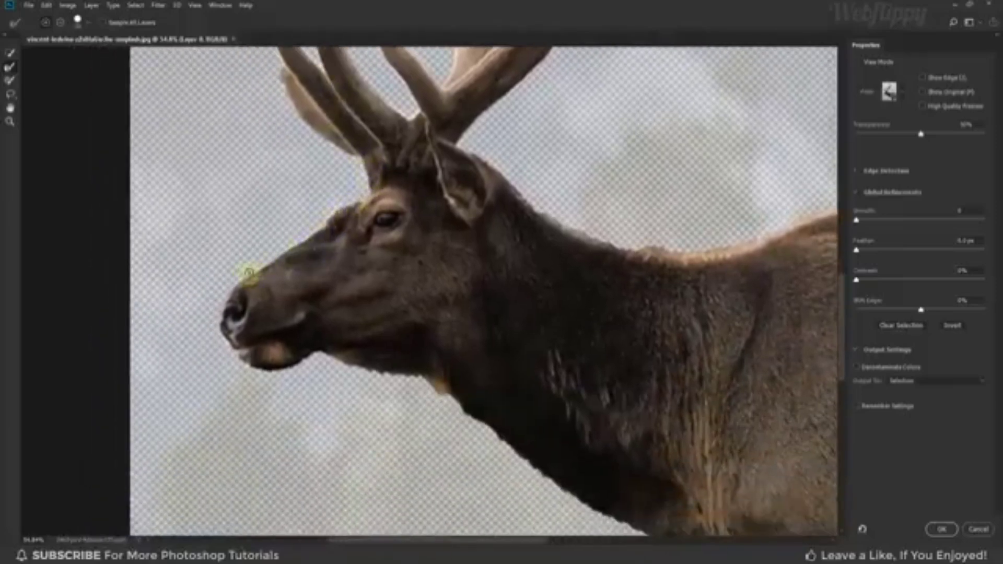
drag(218, 309, 230, 342)
mouse_move(230, 342)
mouse_down()
mouse_move(214, 296)
mouse_move(262, 328)
mouse_up()
drag(262, 328, 232, 299)
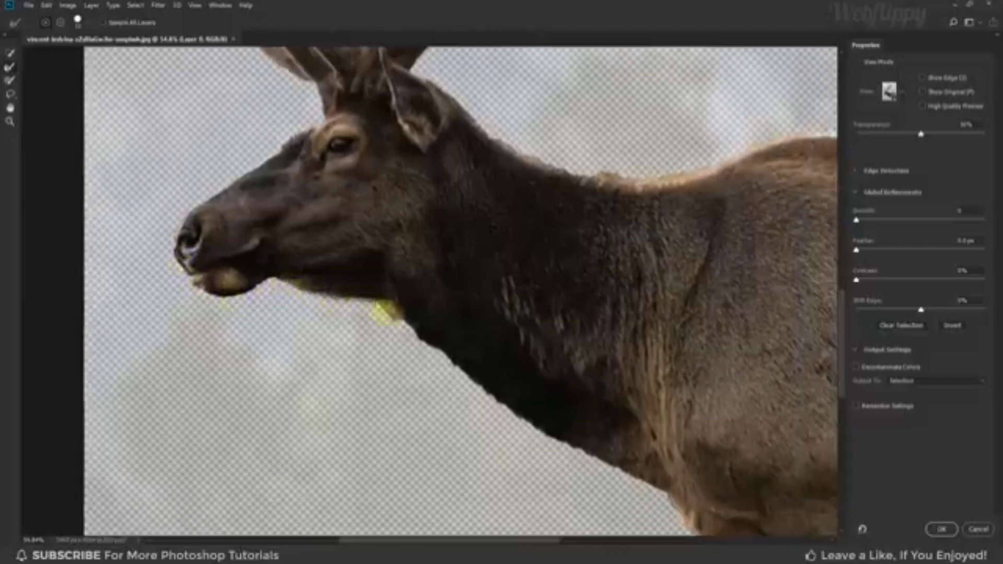
- Refine the selection edge along the elk's jaw, throat, chest and underside
drag(387, 312, 424, 344)
drag(424, 344, 279, 263)
drag(410, 360, 520, 425)
mouse_move(519, 425)
mouse_down()
mouse_move(260, 244)
mouse_move(378, 318)
mouse_up()
mouse_move(377, 318)
mouse_down()
mouse_move(388, 290)
mouse_move(387, 393)
mouse_up()
drag(389, 305, 336, 309)
drag(426, 303, 427, 397)
drag(427, 292, 519, 291)
drag(306, 104, 534, 530)
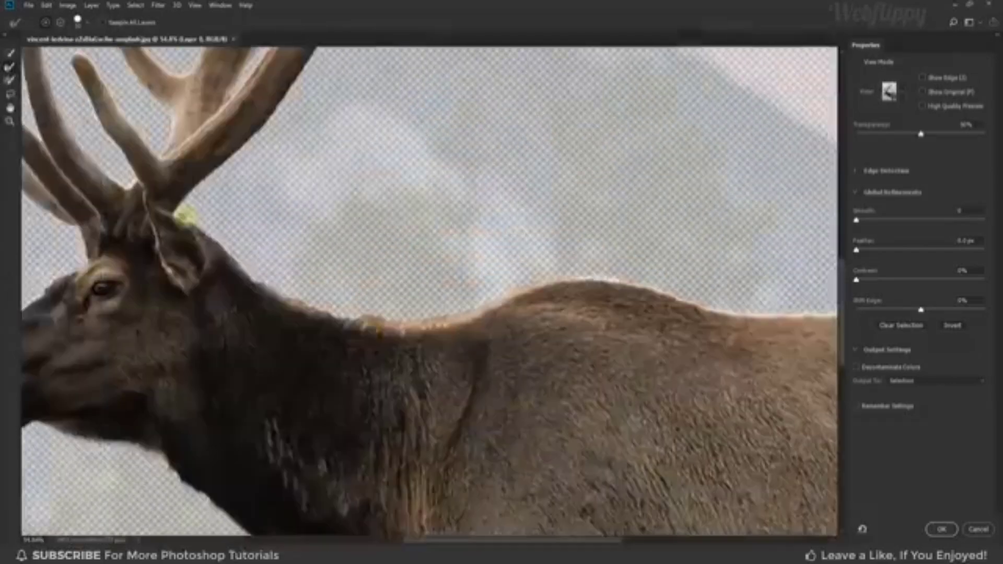
- Refine the selection edge from behind the ear along the neck and back
mouse_move(186, 217)
mouse_down()
mouse_move(385, 321)
mouse_move(429, 325)
mouse_up()
drag(428, 325, 341, 328)
drag(472, 282, 626, 304)
mouse_move(626, 304)
mouse_down()
mouse_move(512, 293)
mouse_move(635, 307)
mouse_up()
drag(52, 157, 338, 346)
- Switch the preview to On Black and refine the edges of the lower antler tines
click(906, 94)
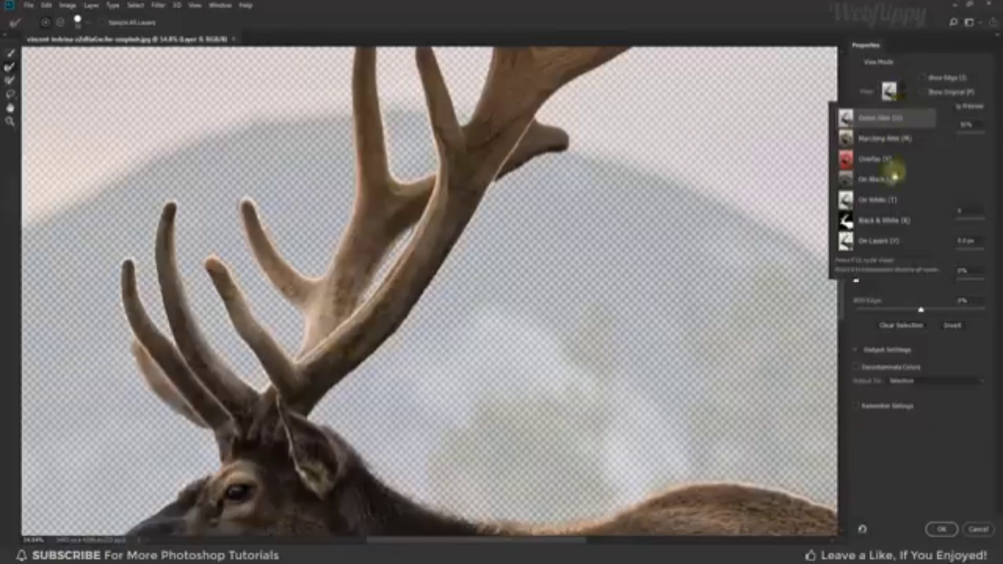
click(892, 183)
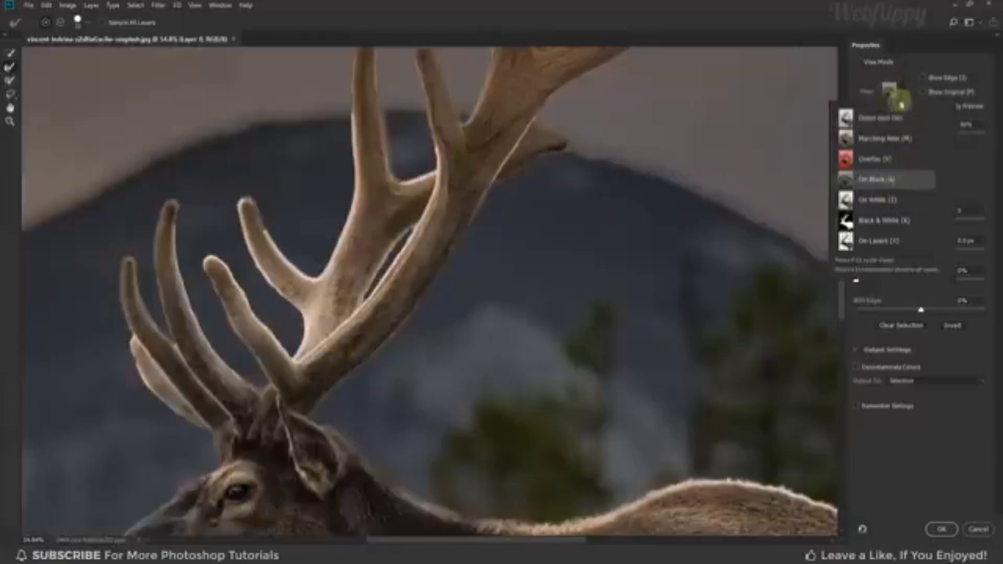
click(901, 94)
drag(513, 353, 546, 226)
drag(292, 274, 297, 347)
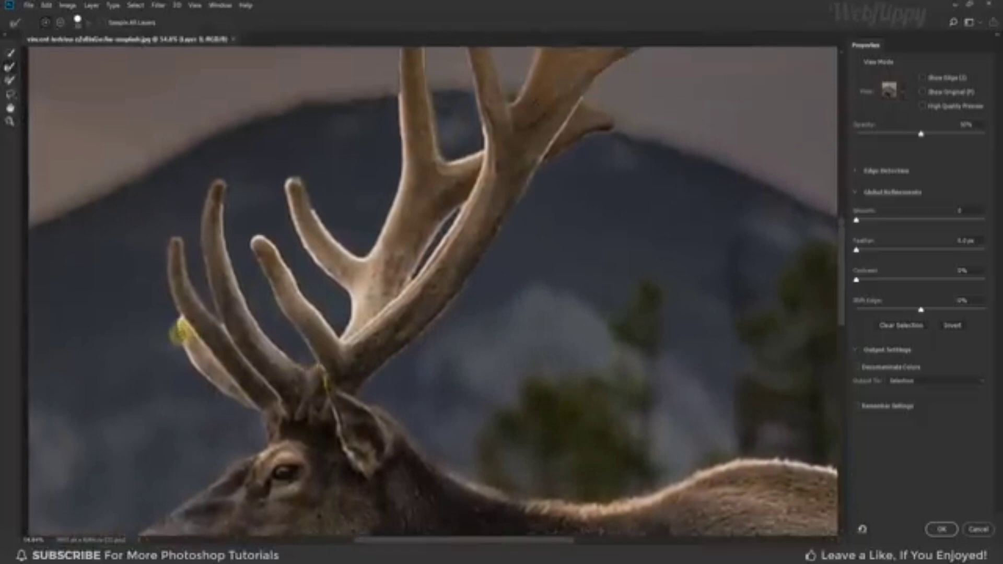
drag(194, 277, 198, 303)
drag(230, 234, 224, 280)
mouse_move(301, 252)
mouse_down()
mouse_move(289, 231)
mouse_move(295, 236)
mouse_up()
- Refine the selection edge around the fork of the upper antlers
mouse_move(444, 127)
mouse_down()
mouse_move(302, 311)
mouse_move(251, 270)
mouse_move(316, 282)
mouse_move(326, 256)
mouse_up()
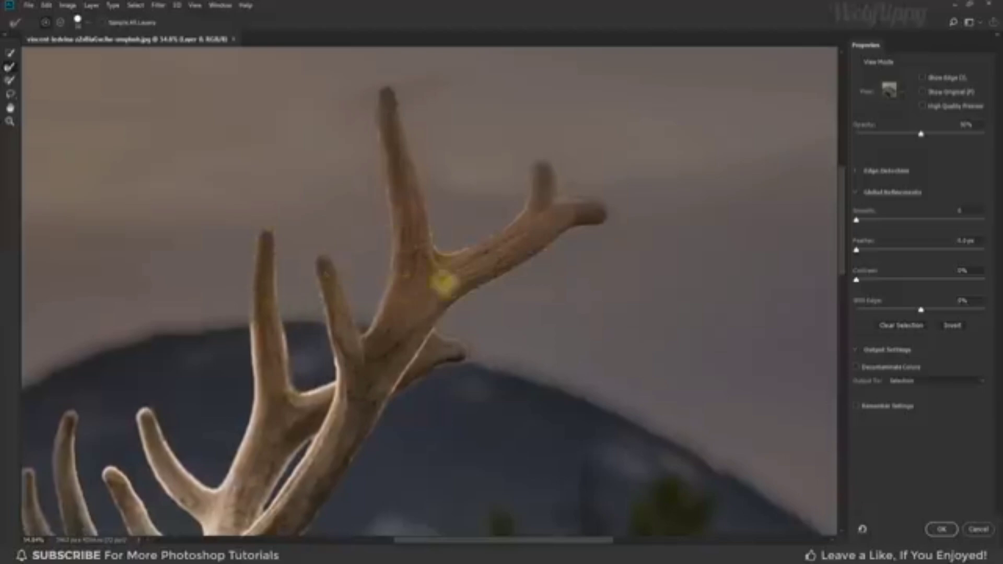
drag(447, 254, 432, 225)
drag(371, 338, 453, 89)
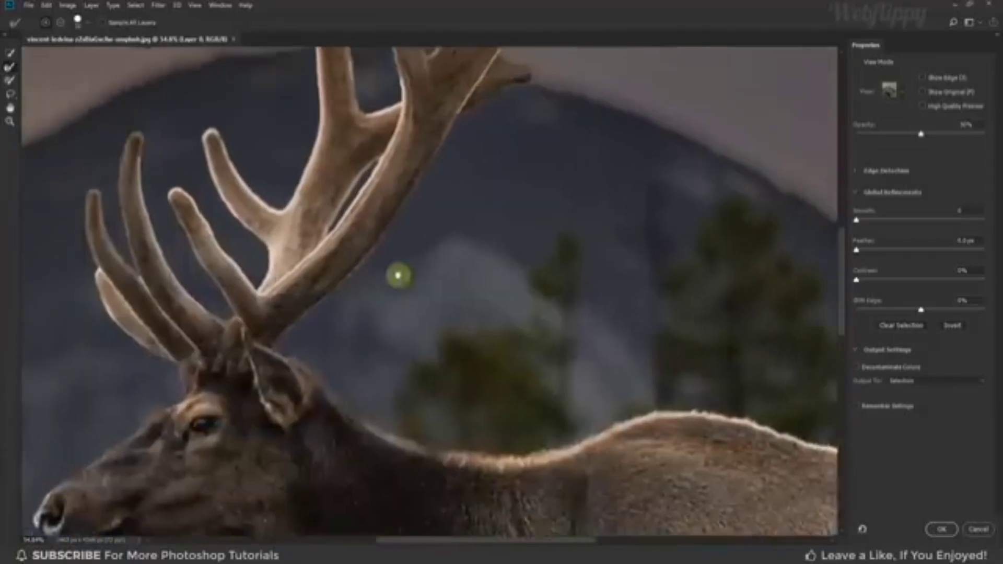
scroll(404, 275, down, 2)
key(ctrl+0)
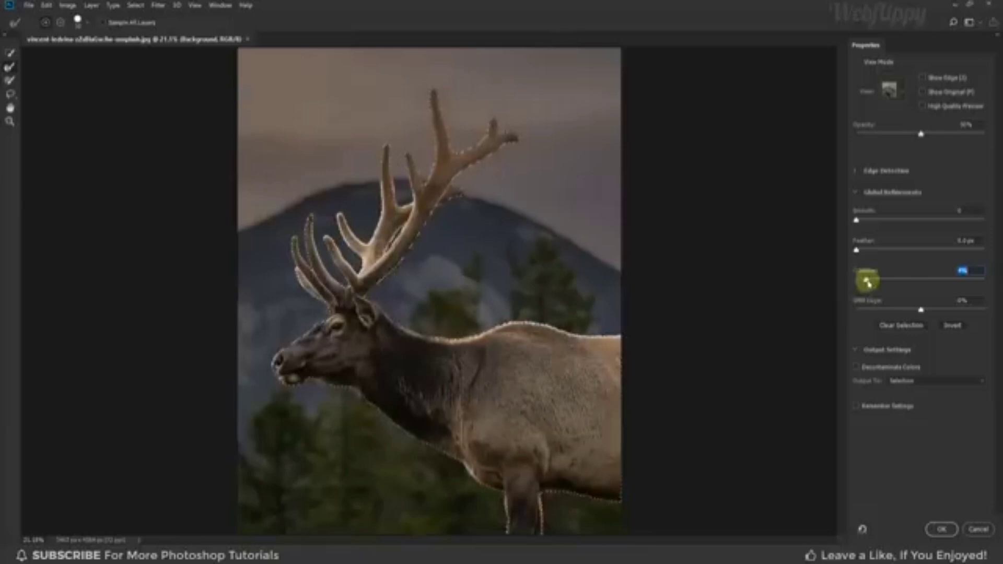
- Raise the edge contrast slightly, enable Decontaminate Colors and output the cutout to a new layer with layer mask
click(867, 281)
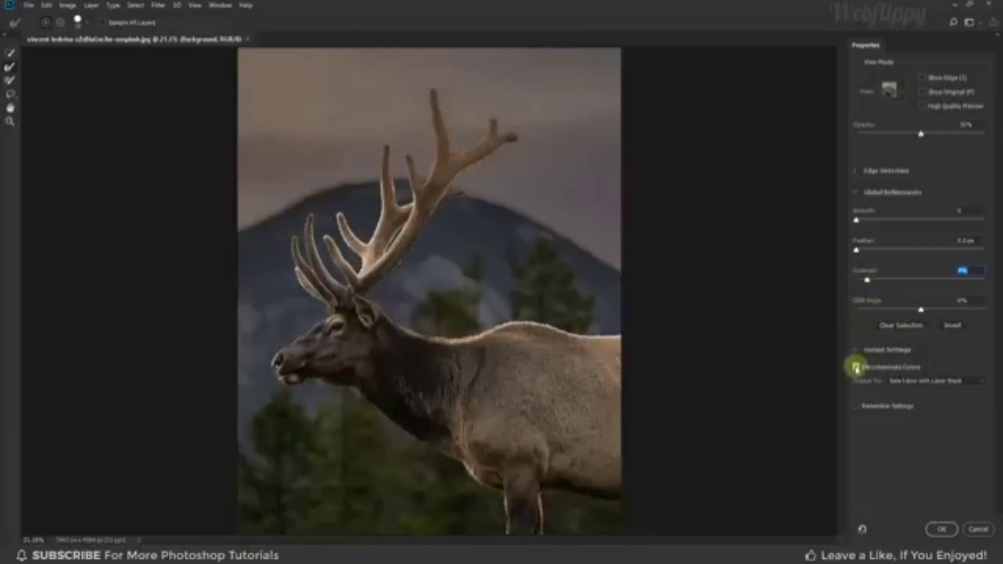
click(962, 382)
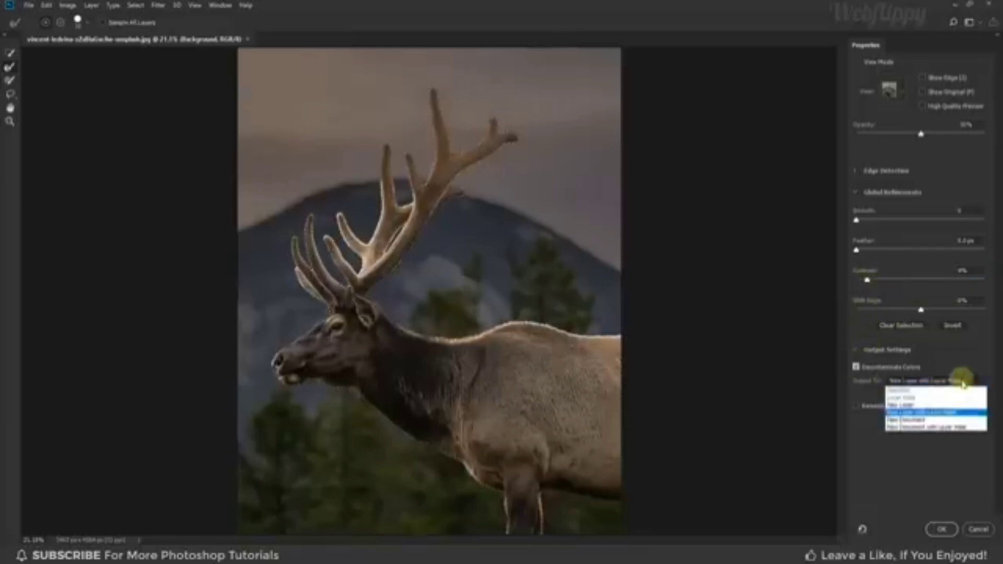
click(959, 413)
click(940, 529)
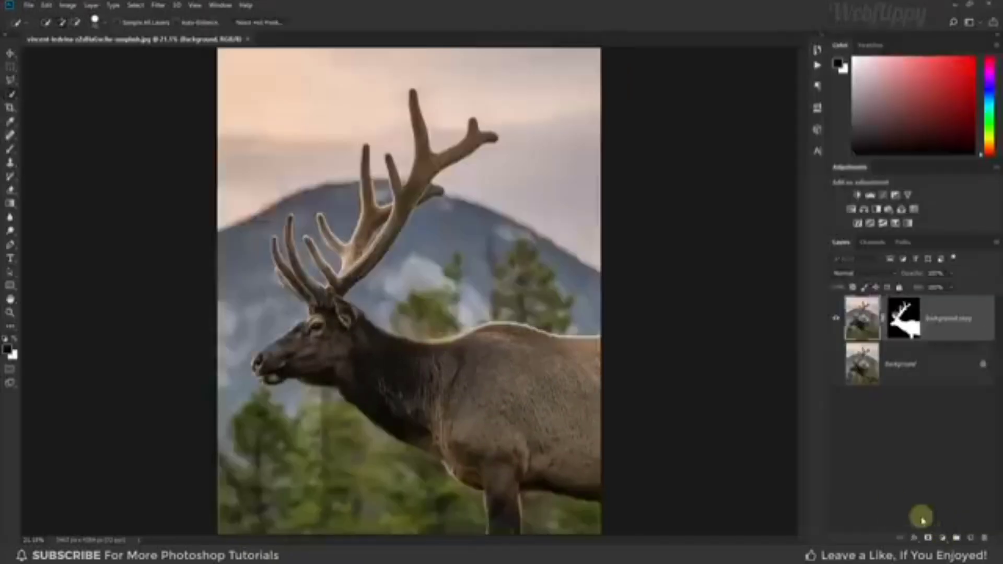
- Make the Background layer visible and load the elk's layer mask as a selection
click(10, 53)
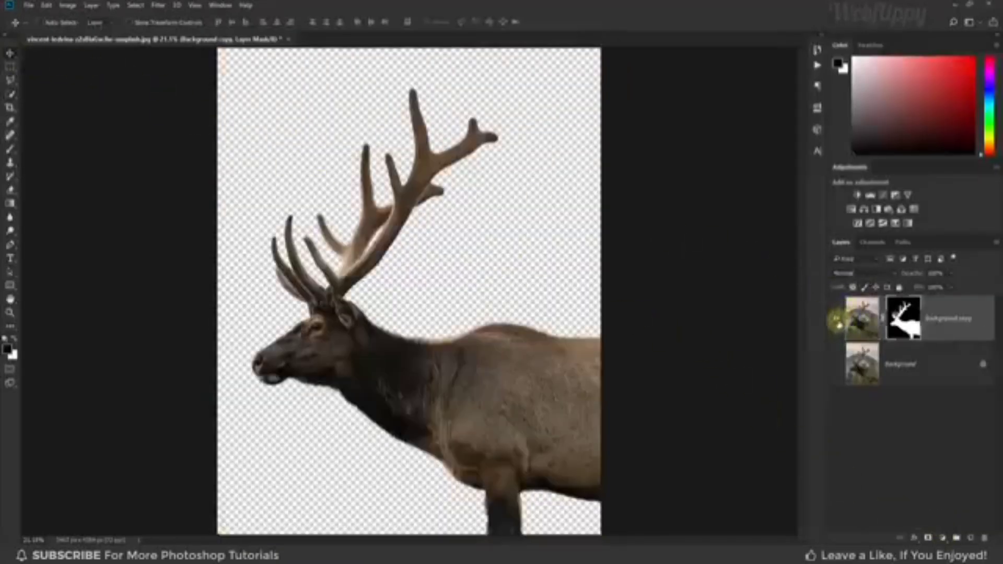
click(837, 366)
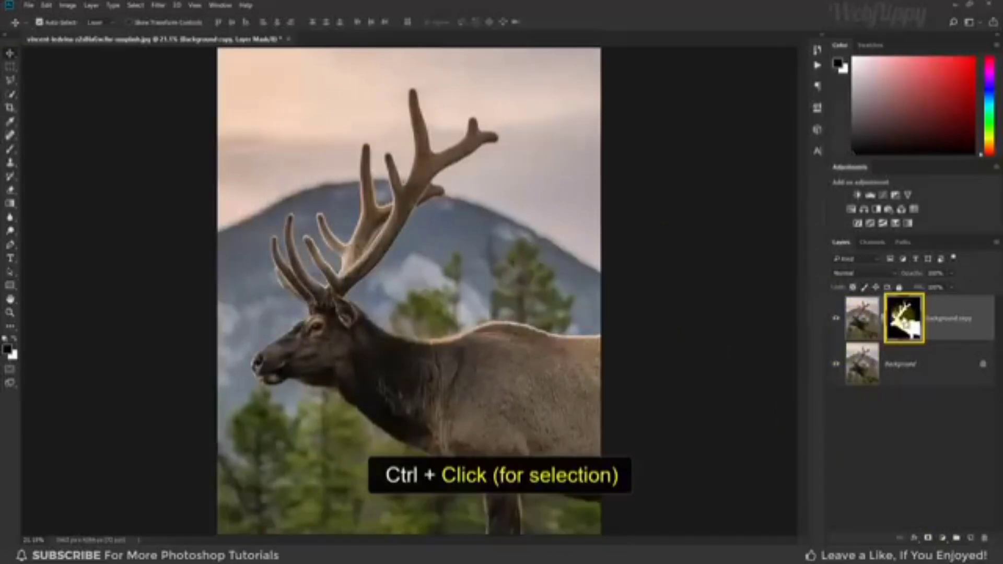
ctrl+click(904, 324)
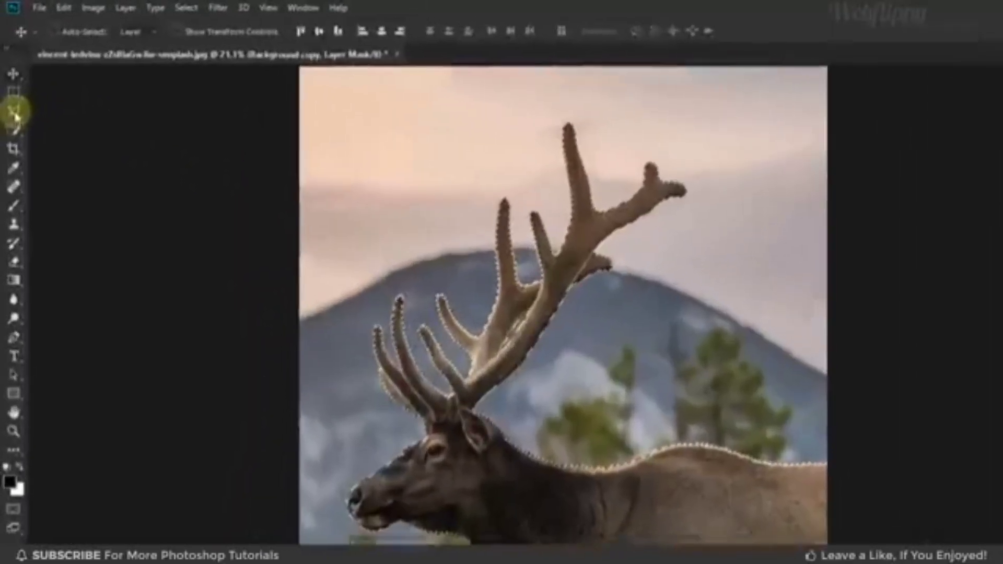
- Set the Polygonal Lasso to subtract from the selection and trace along the base of the antlers and around the ear
click(10, 85)
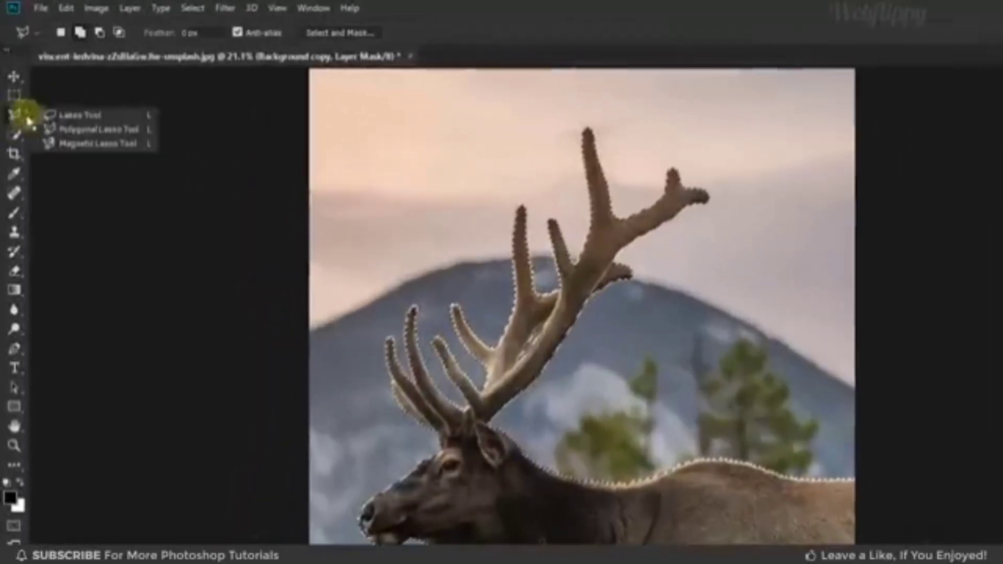
click(67, 131)
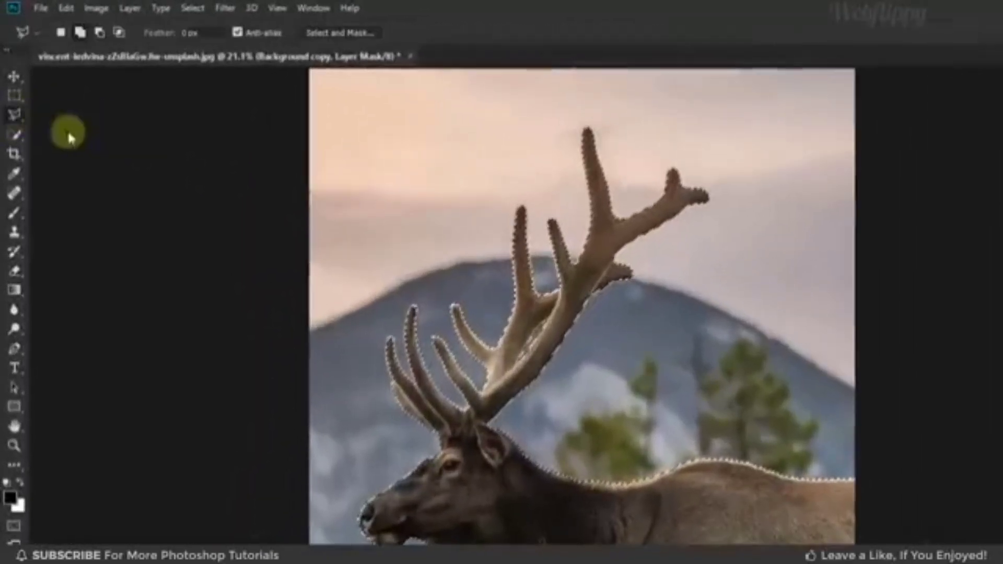
click(99, 33)
scroll(517, 521, up, 5)
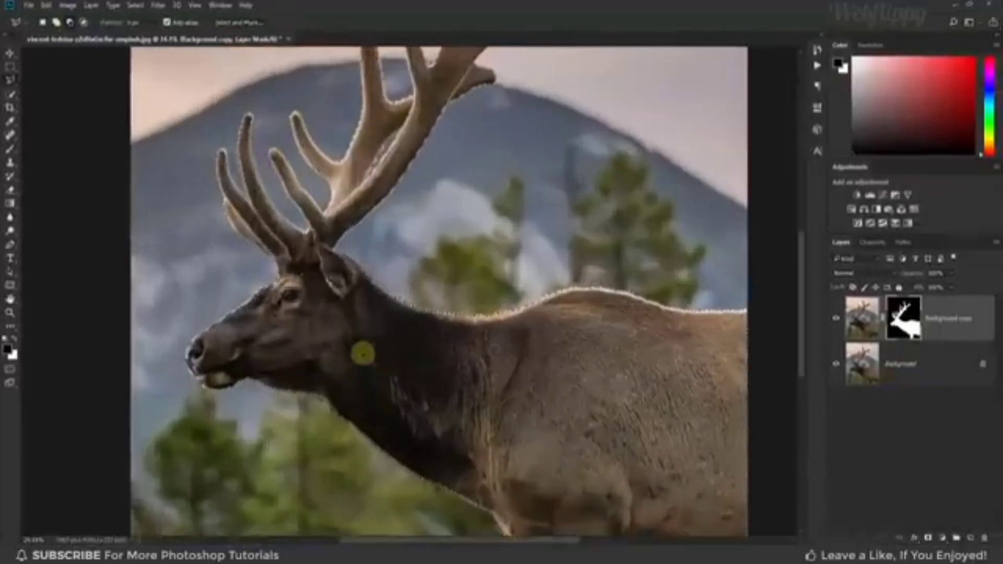
drag(451, 389, 436, 430)
drag(305, 301, 307, 308)
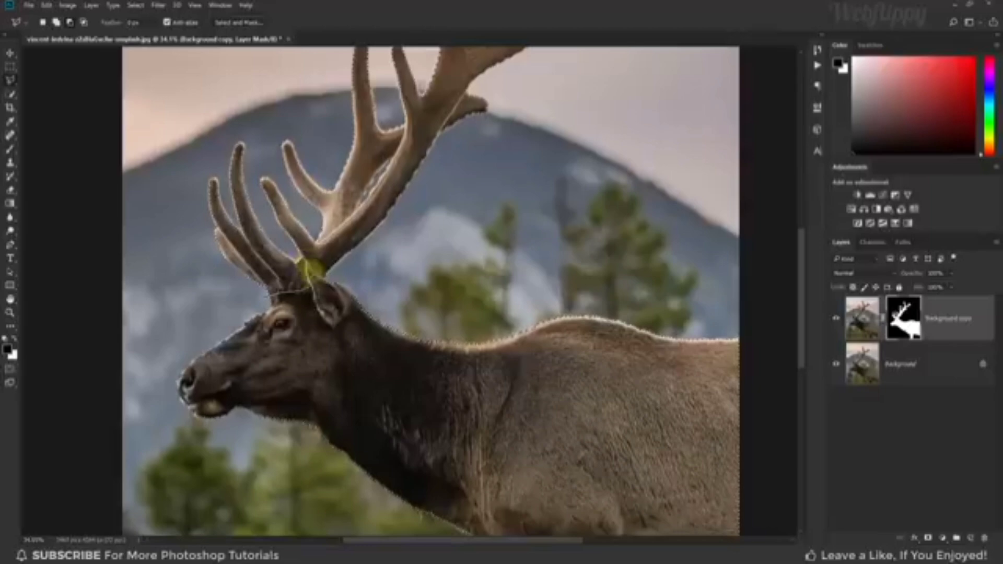
click(330, 280)
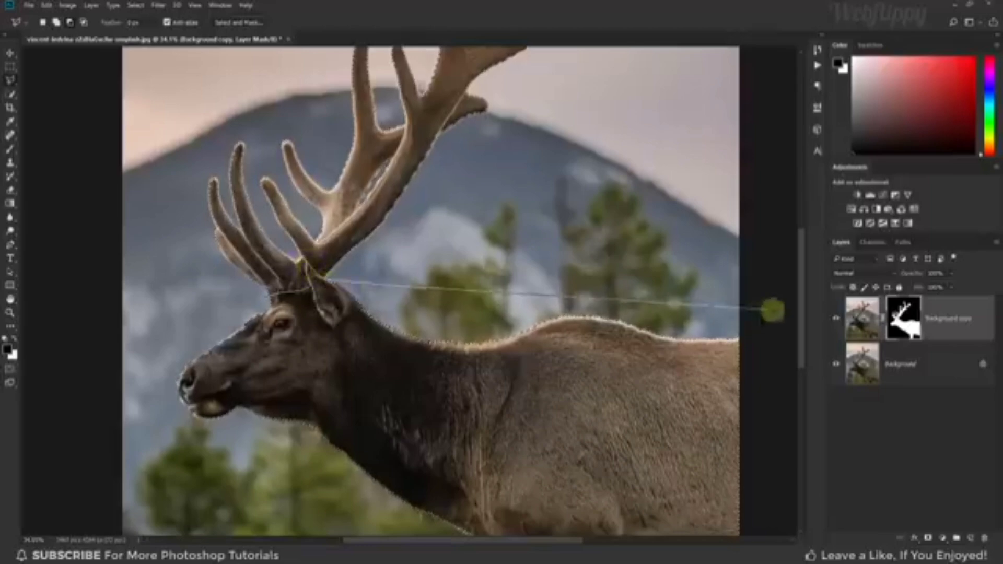
- Continue the lasso outline around the elk's body and head and close it at the antler base, leaving only the antlers selected
click(758, 313)
drag(634, 448, 622, 280)
click(735, 489)
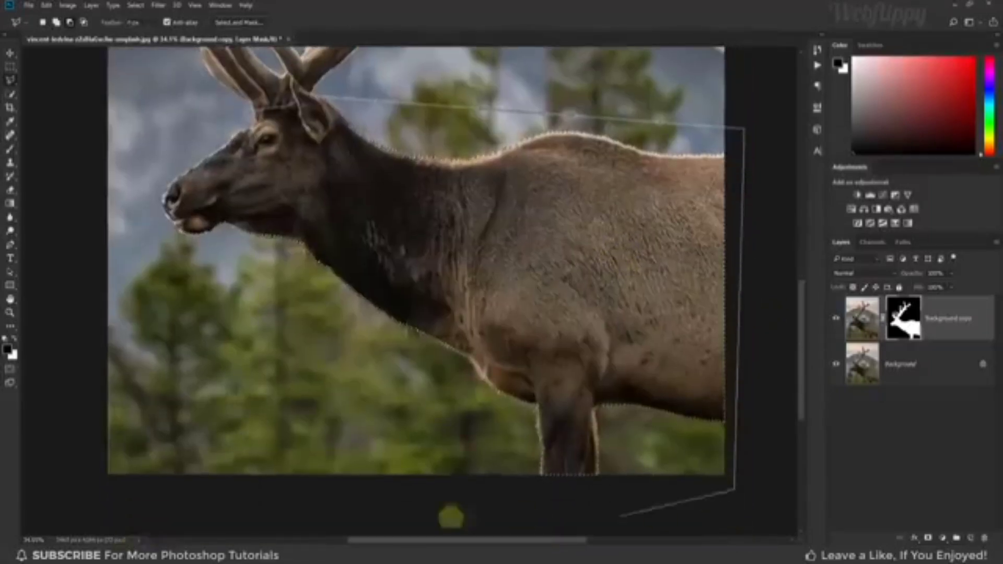
click(277, 508)
click(75, 476)
scroll(93, 334, up, 5)
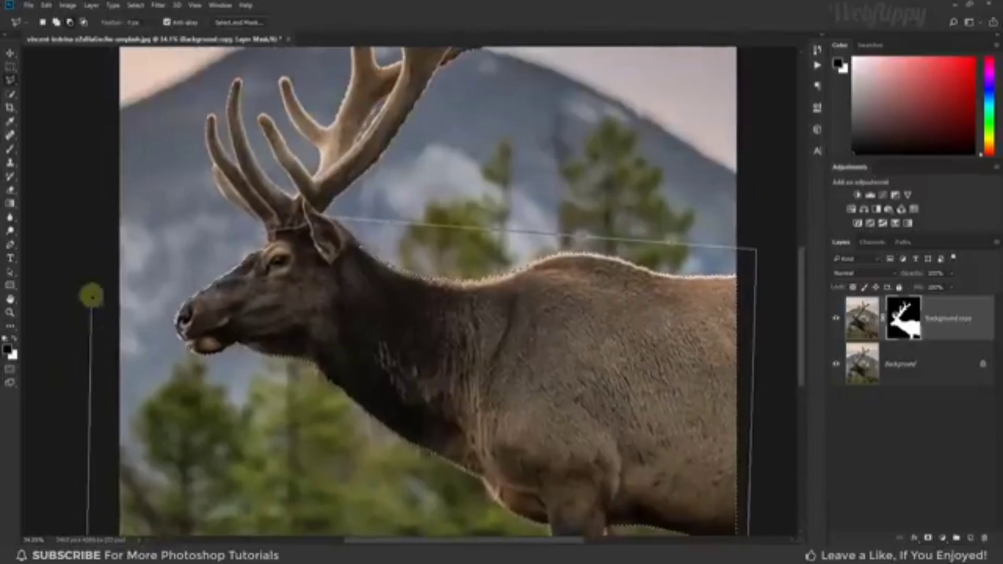
click(91, 294)
click(261, 234)
scroll(302, 224, up, 2)
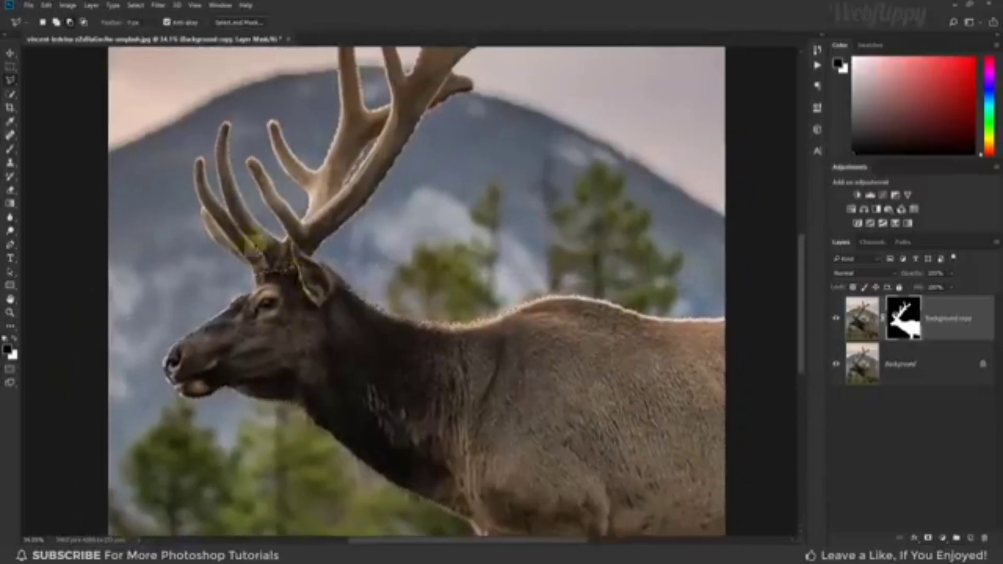
- Copy the selected antlers from the Background copy layer's image onto a new layer
click(11, 54)
key(ctrl+0)
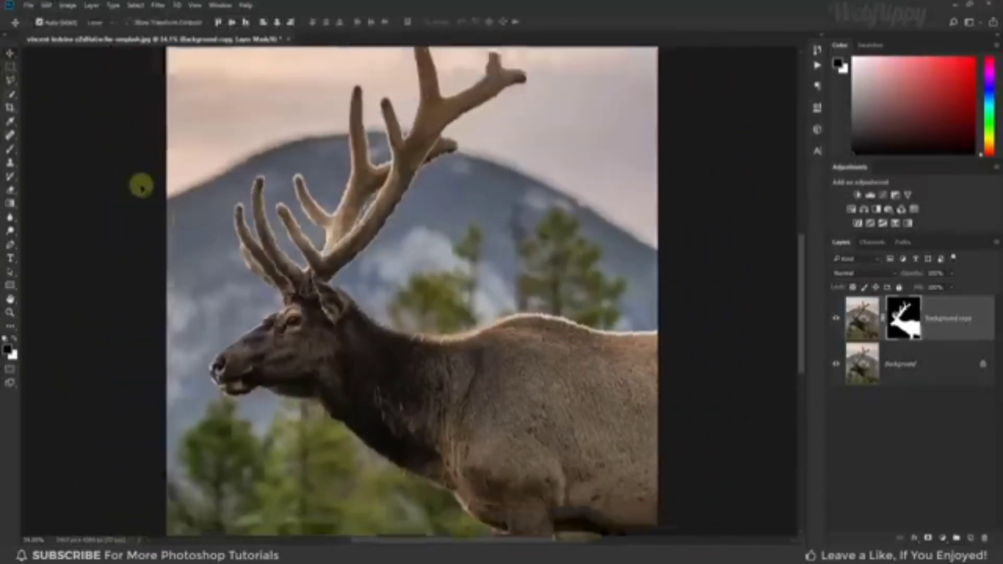
click(862, 318)
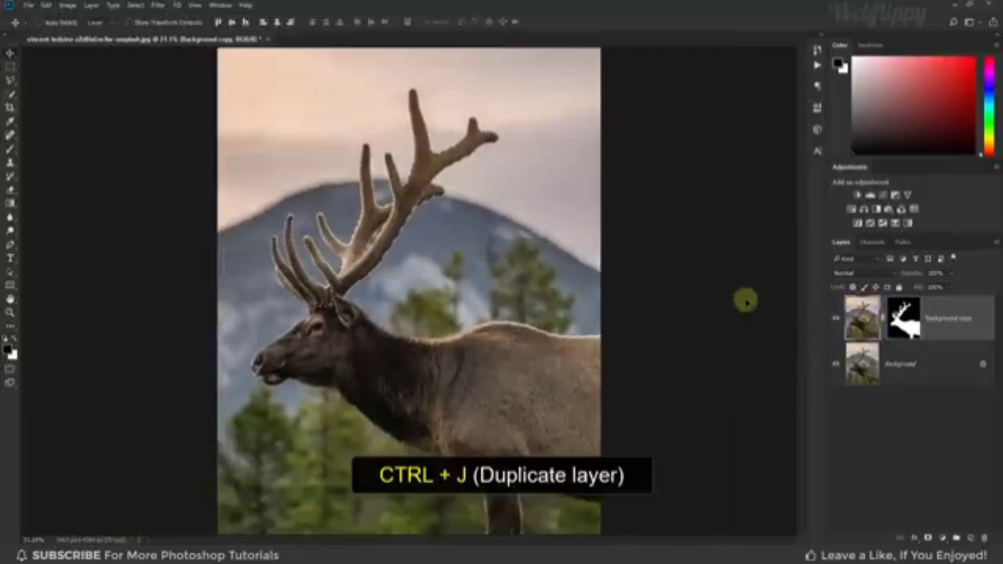
key(ctrl+j)
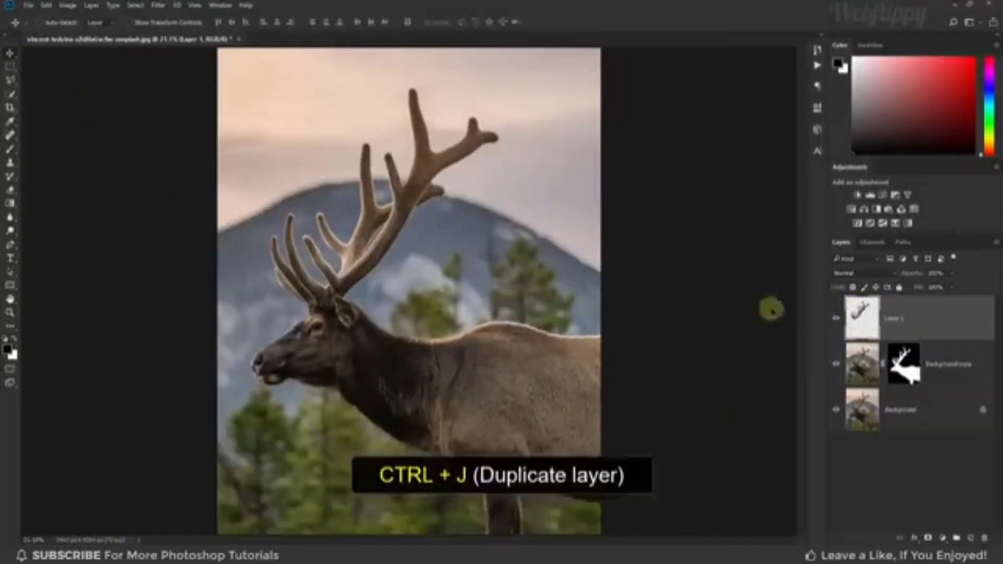
- Hide and restore the individual layers to check the isolated antlers and the elk cutout
click(836, 364)
click(836, 410)
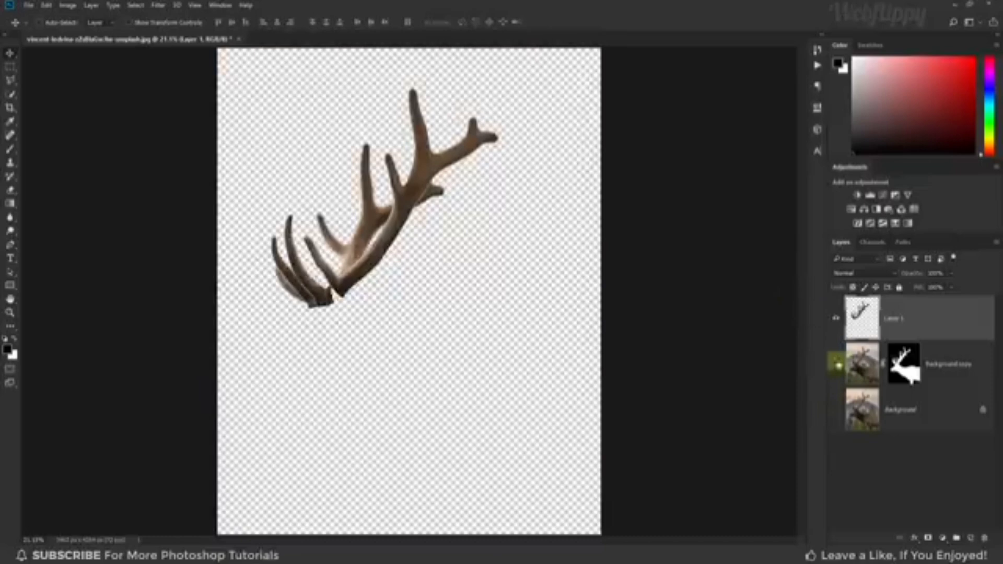
click(838, 321)
click(838, 321)
click(836, 365)
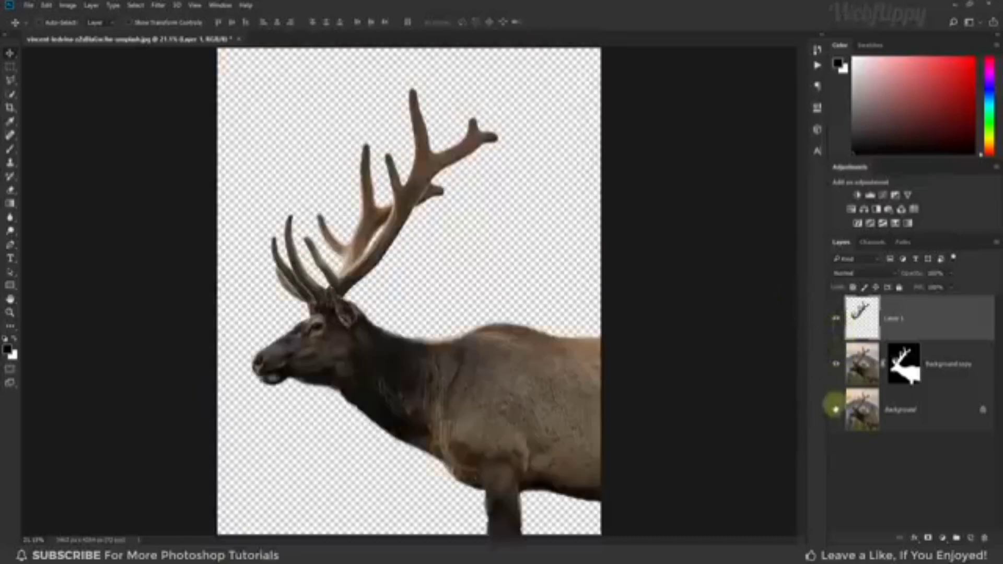
click(836, 410)
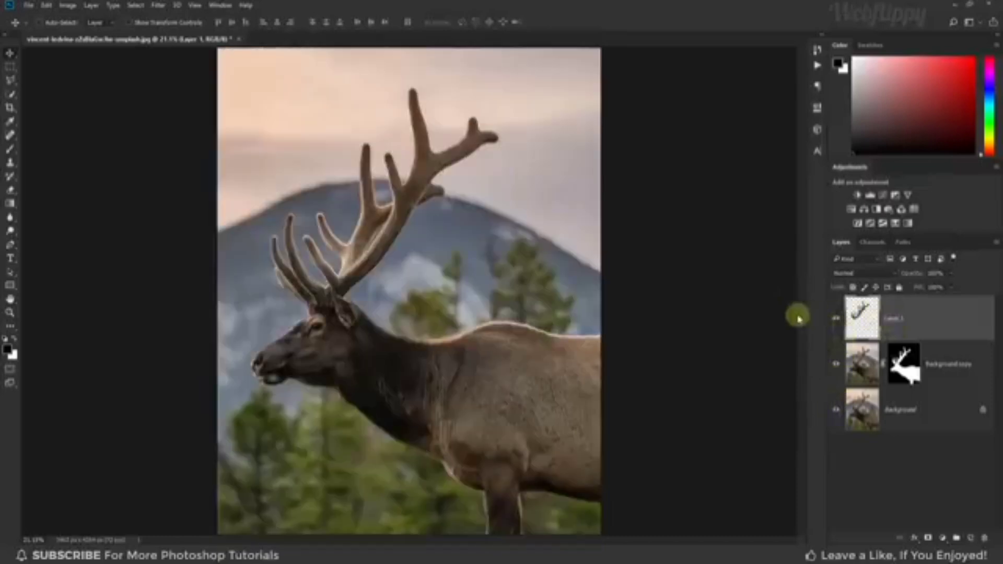
- Put the antler layer into a group, collapse the group and hide it
key(ctrl+g)
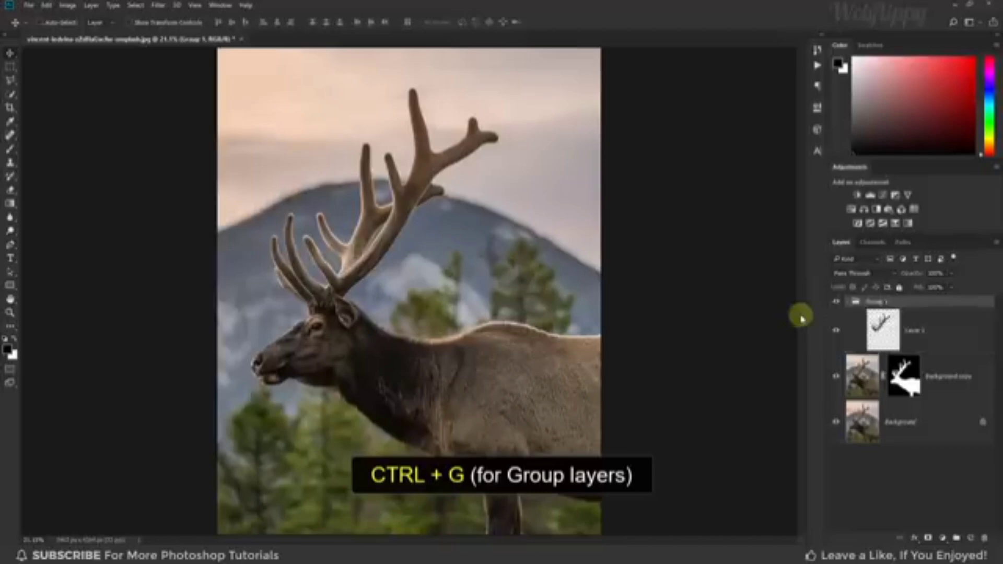
click(846, 302)
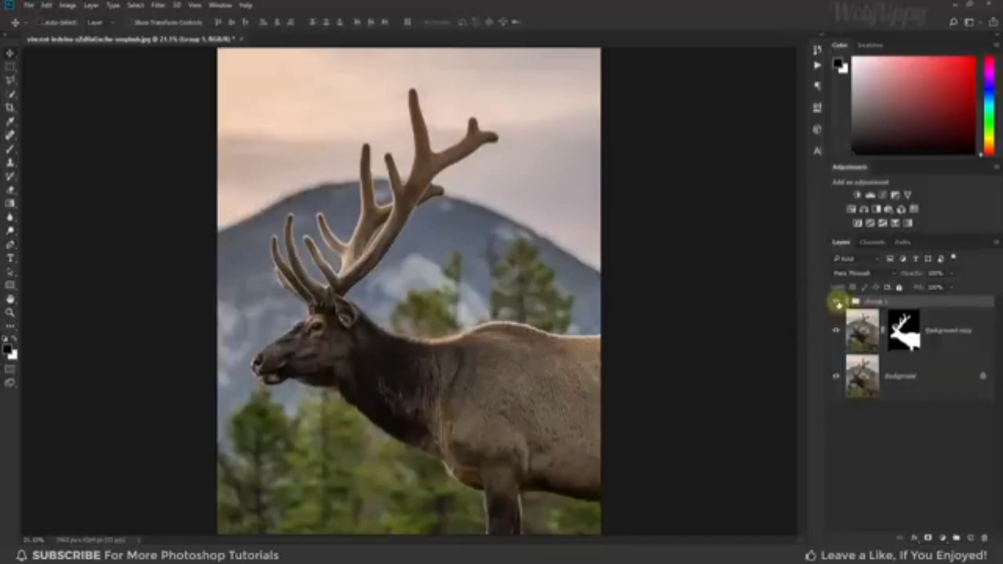
- Add a Color Lookup adjustment above the Background layer with the Moonlight.3DL look and compare the image with and without it
click(897, 380)
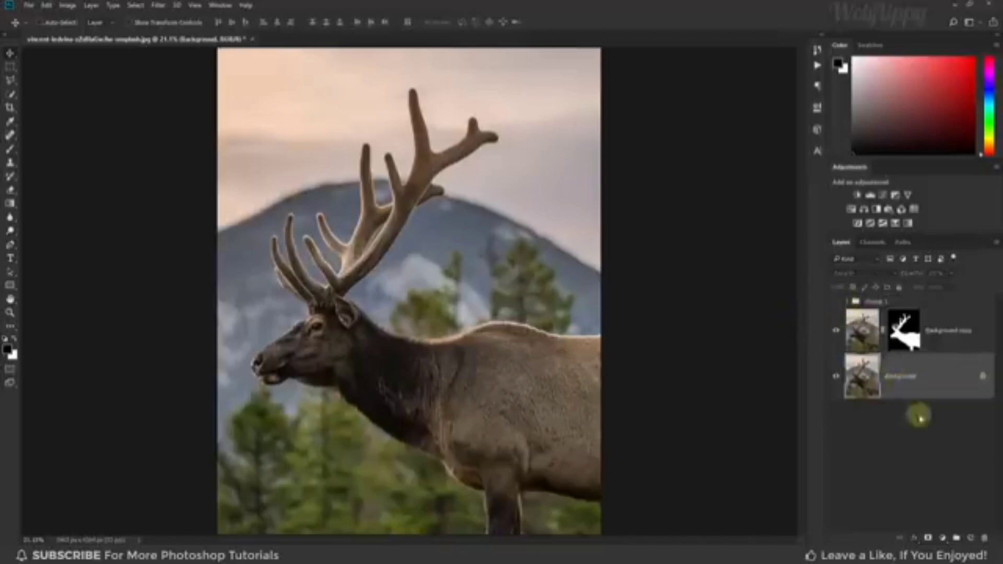
click(942, 538)
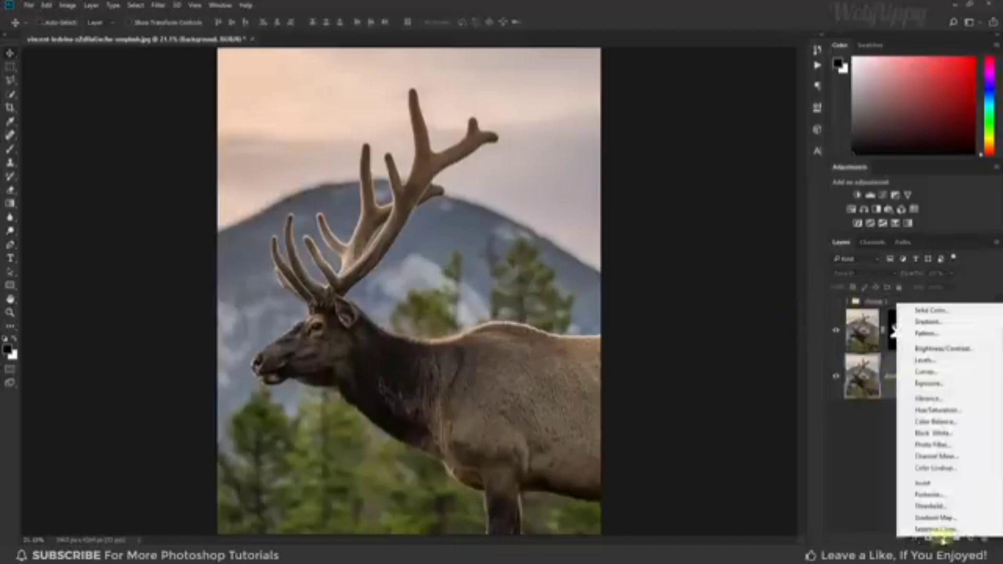
click(954, 469)
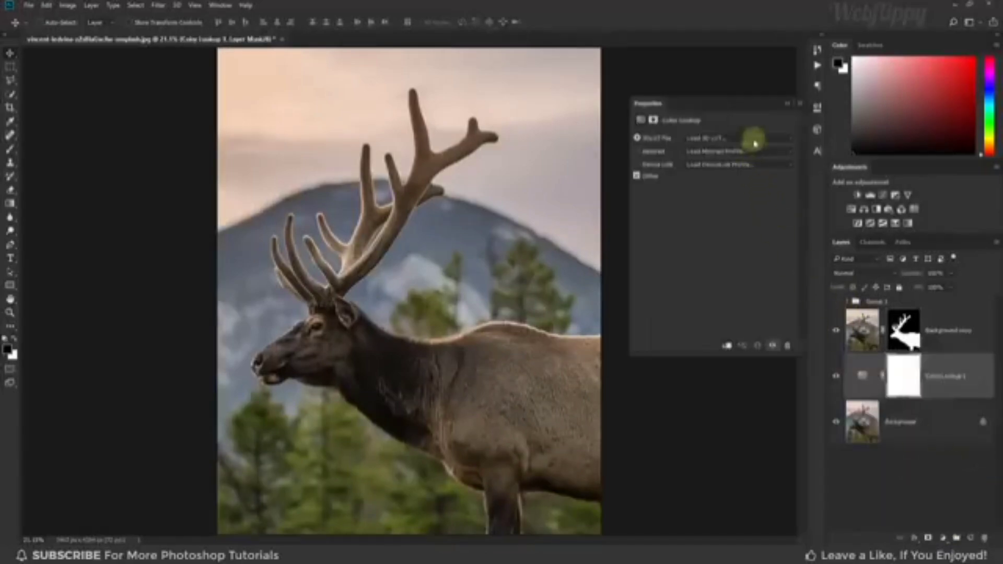
click(754, 139)
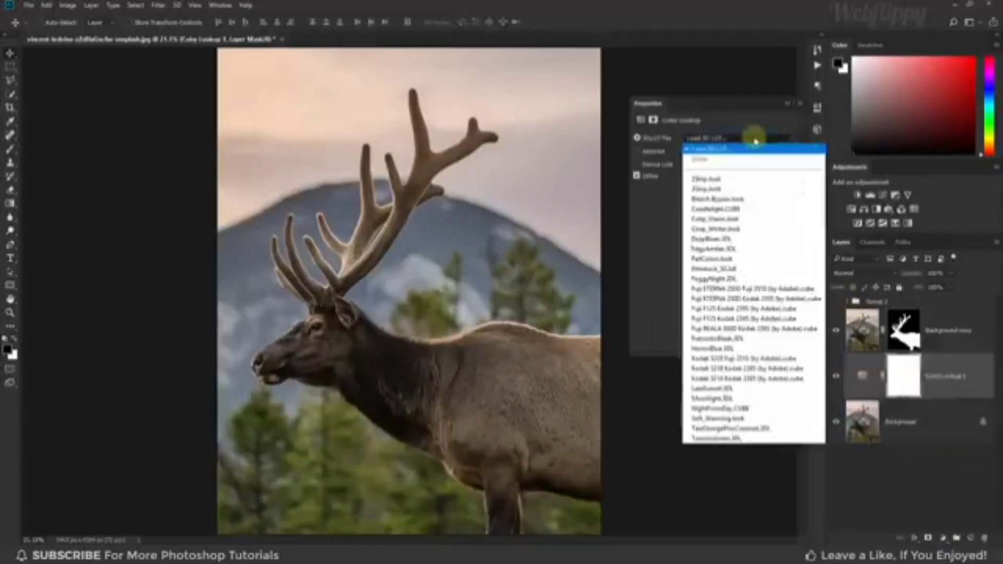
click(752, 398)
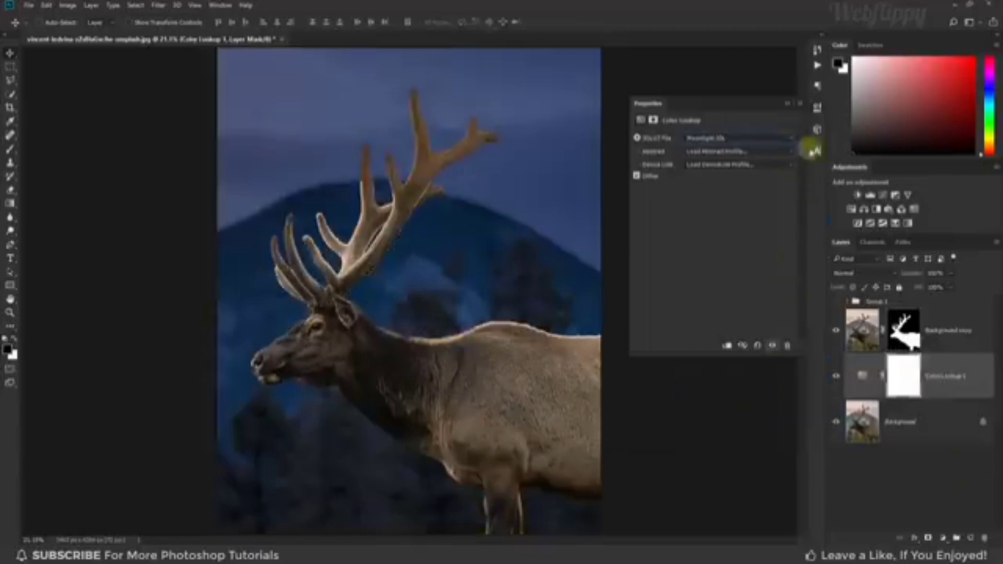
click(790, 105)
click(835, 376)
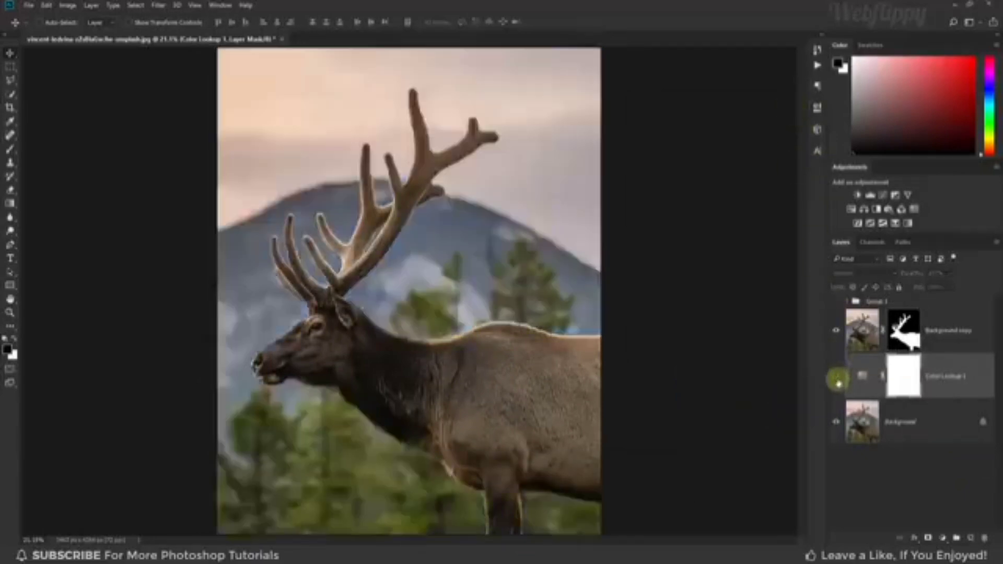
click(835, 376)
- Add a Black & White adjustment above the Color Lookup layer and set its opacity to 50%
click(940, 537)
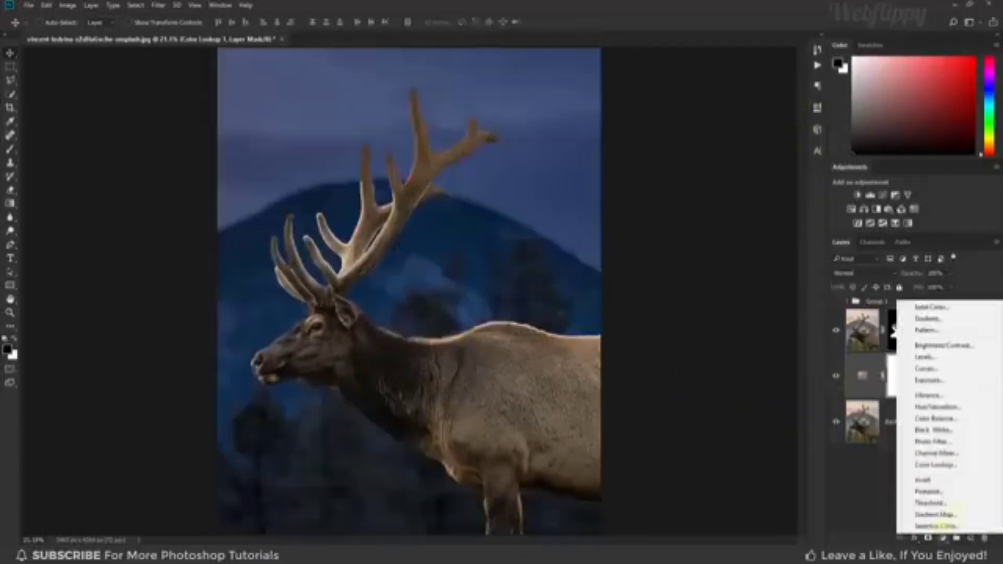
click(959, 431)
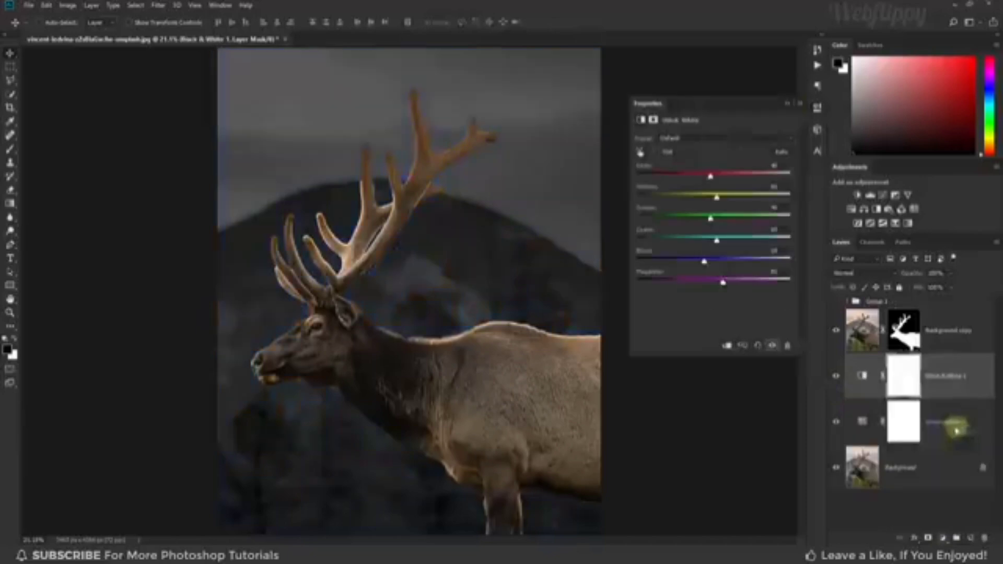
click(790, 107)
click(949, 273)
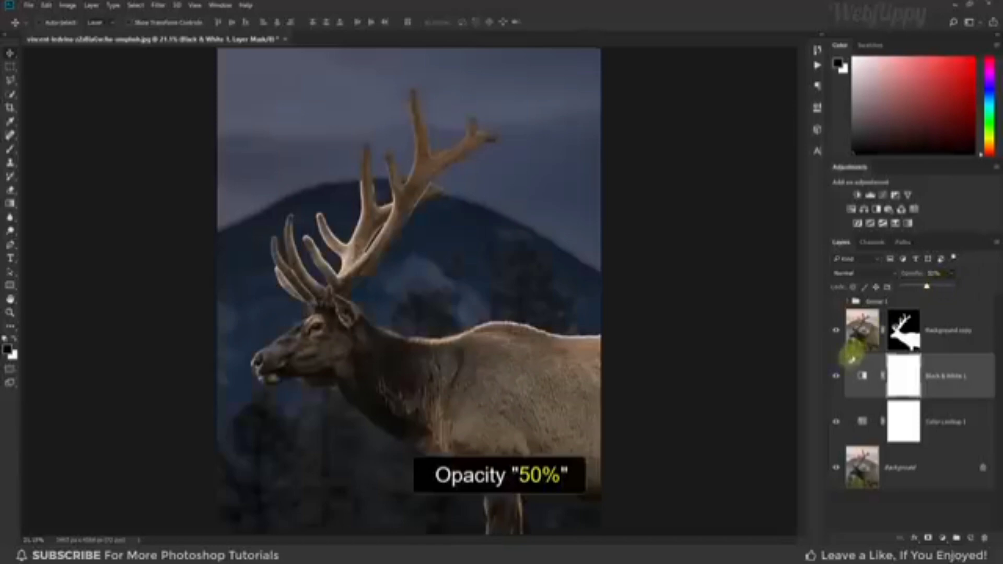
click(835, 375)
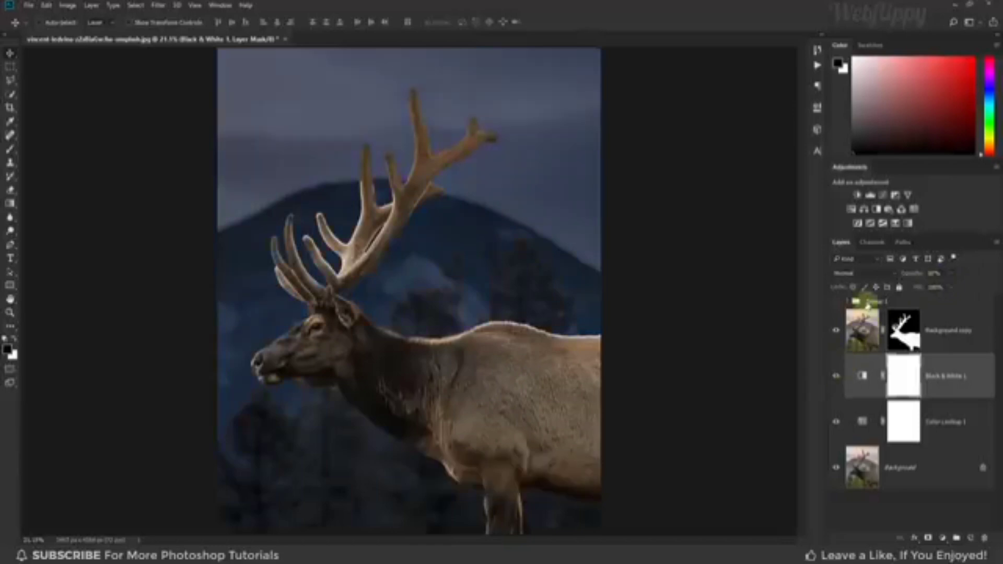
- Show and expand the antler group, and convert the antler layer inside it to a Smart Object
click(867, 303)
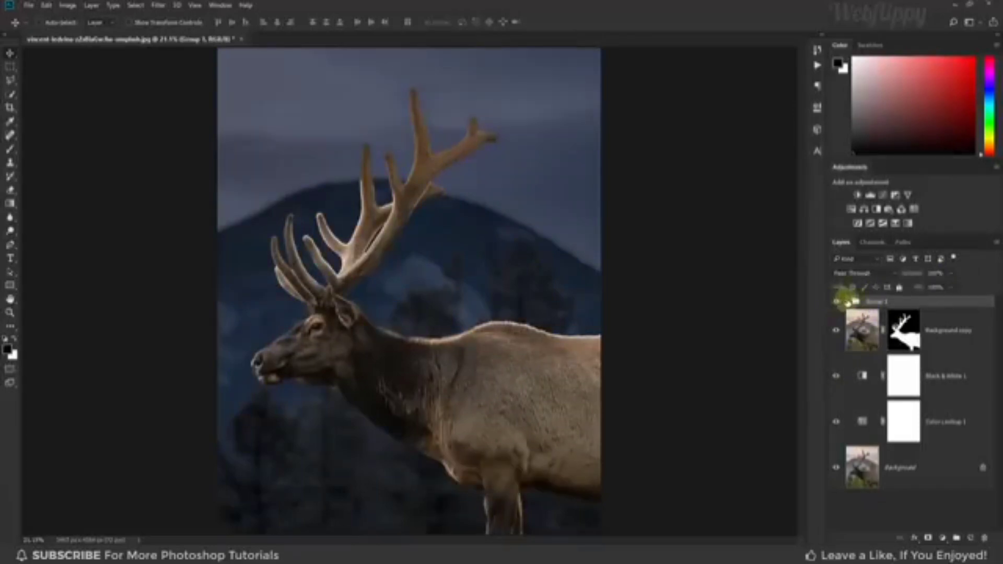
click(846, 302)
click(890, 333)
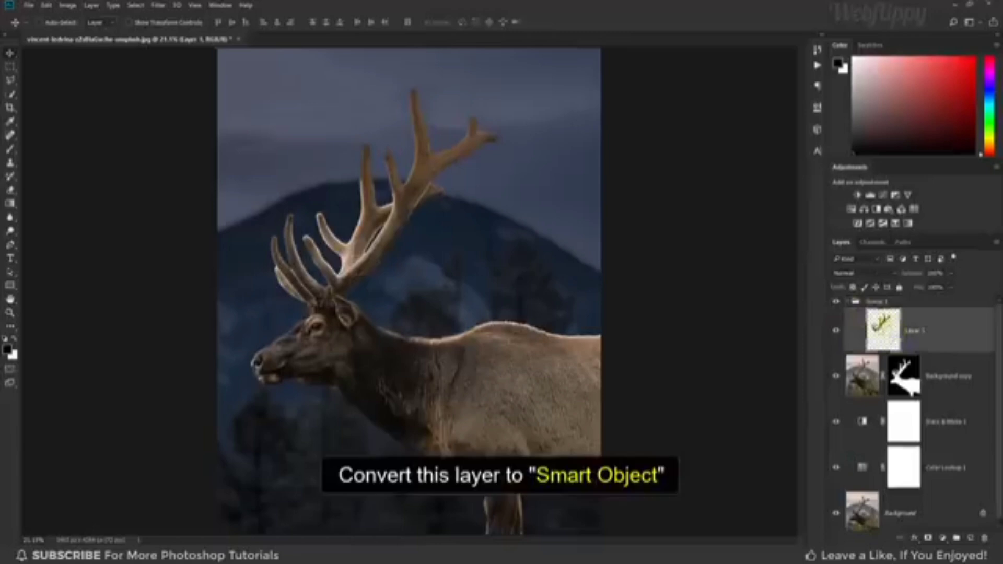
right_click(903, 334)
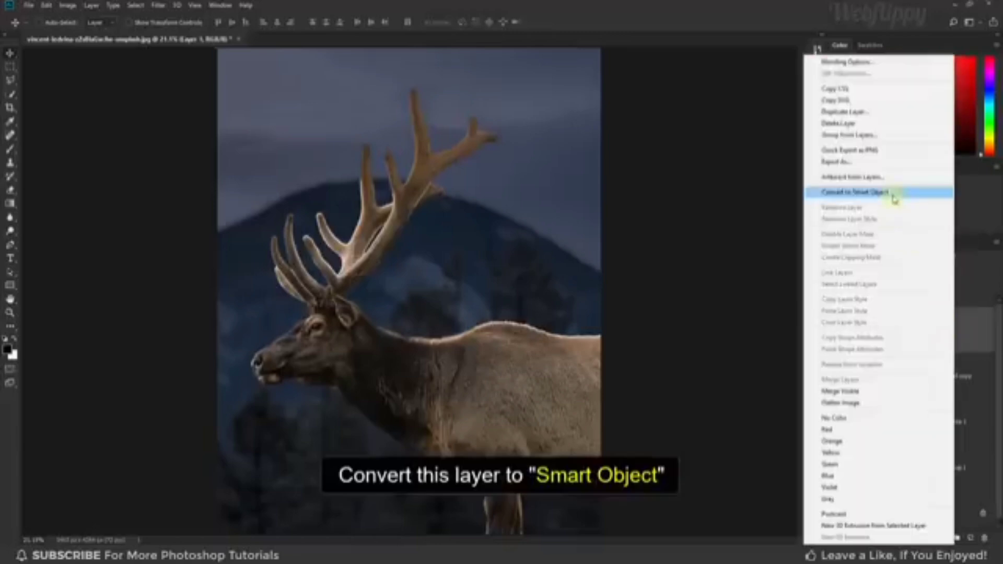
click(891, 193)
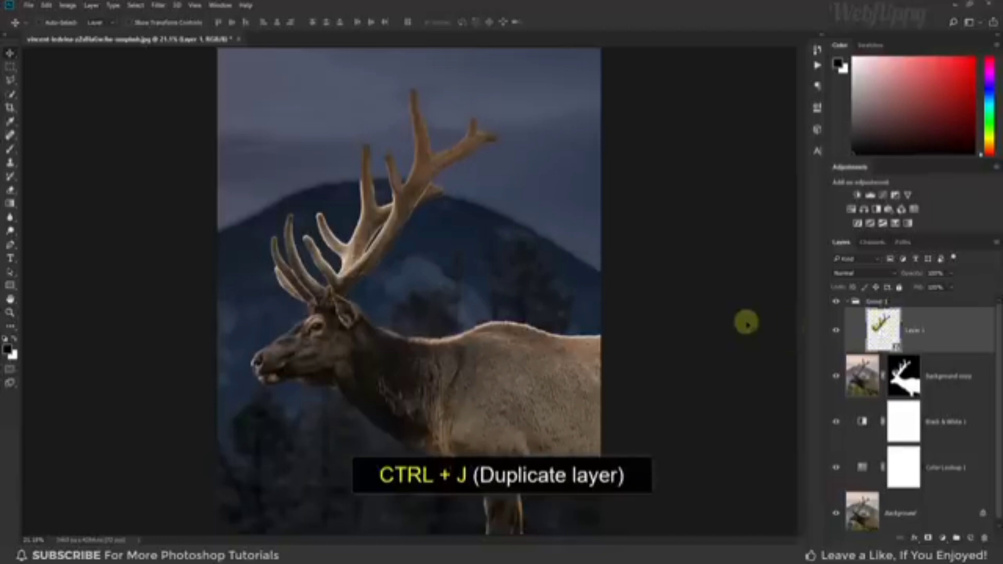
- Duplicate the antler Smart Object and set the copy's blending mode to Linear Dodge (Add)
key(ctrl+j)
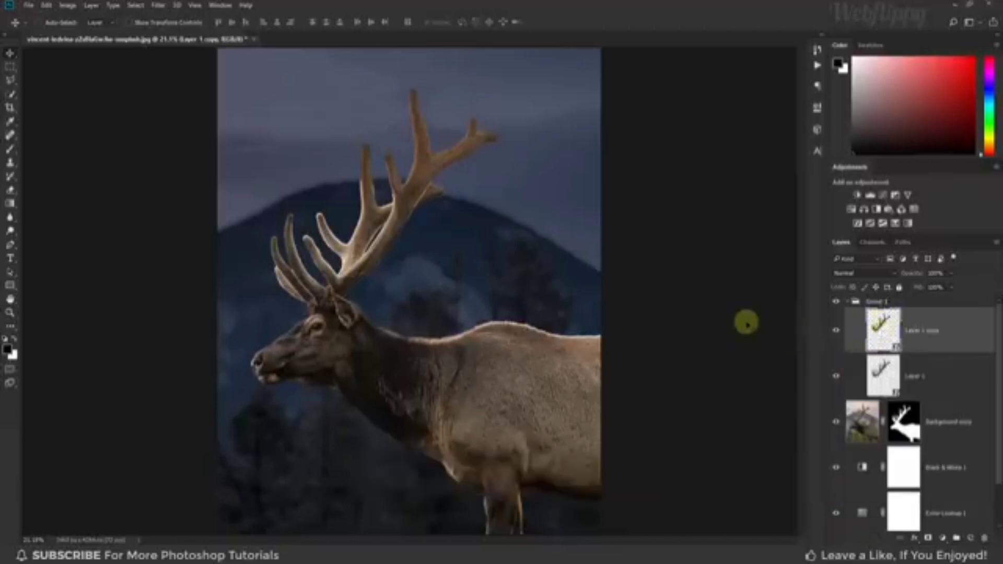
click(865, 273)
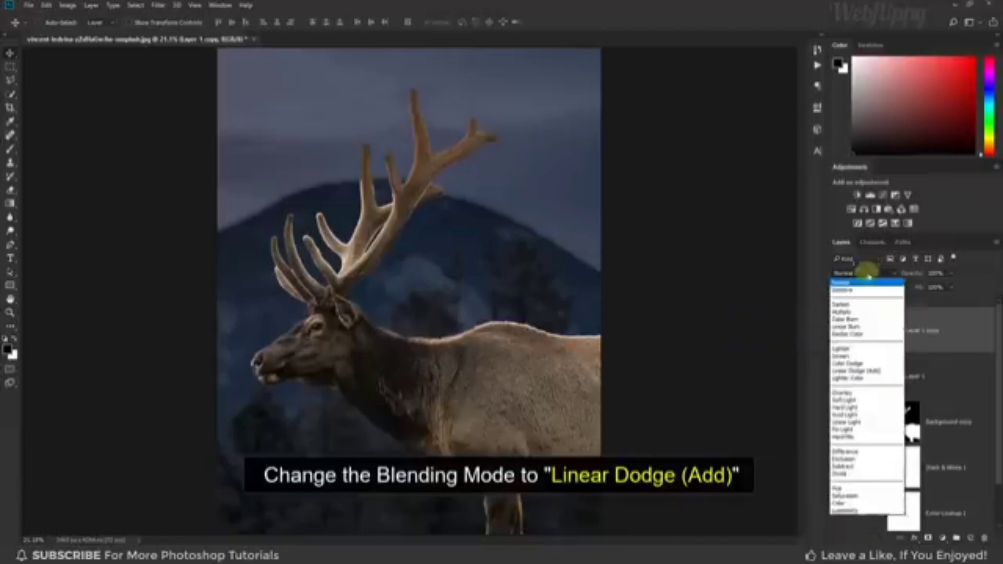
click(889, 371)
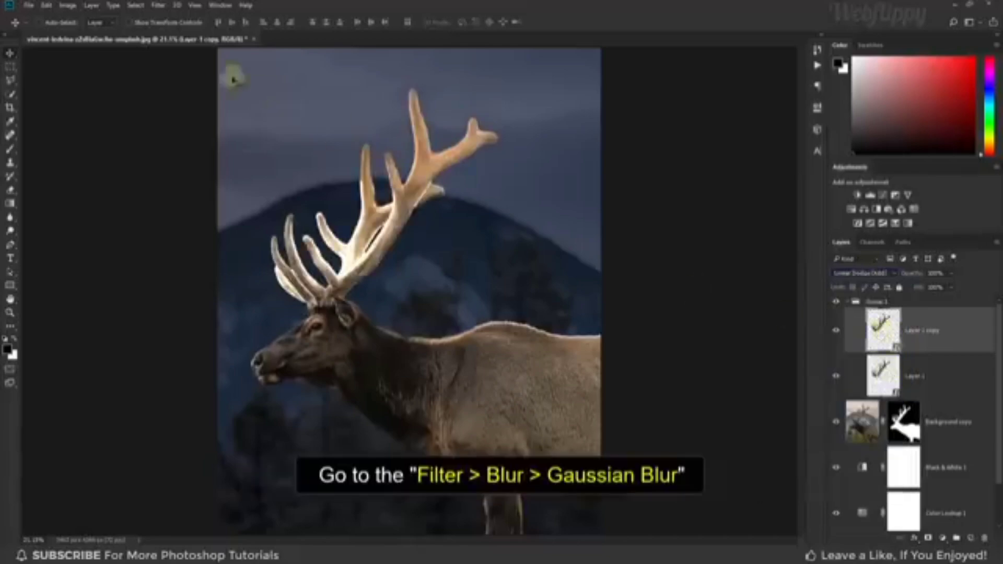
- Apply a Gaussian Blur with a radius of 5 pixels to the antler copy and compare the image with and without it
click(157, 5)
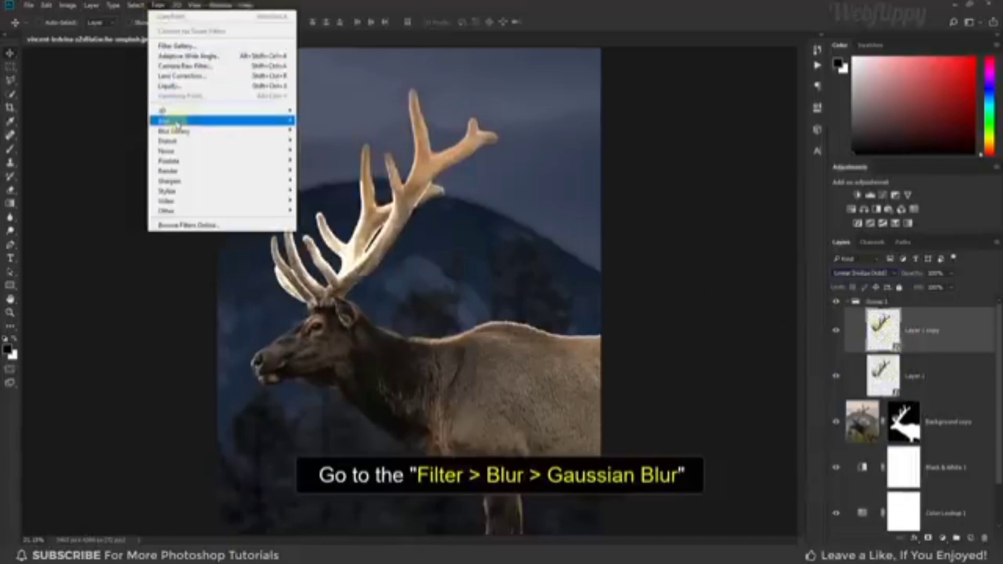
mouse_move(172, 121)
click(348, 164)
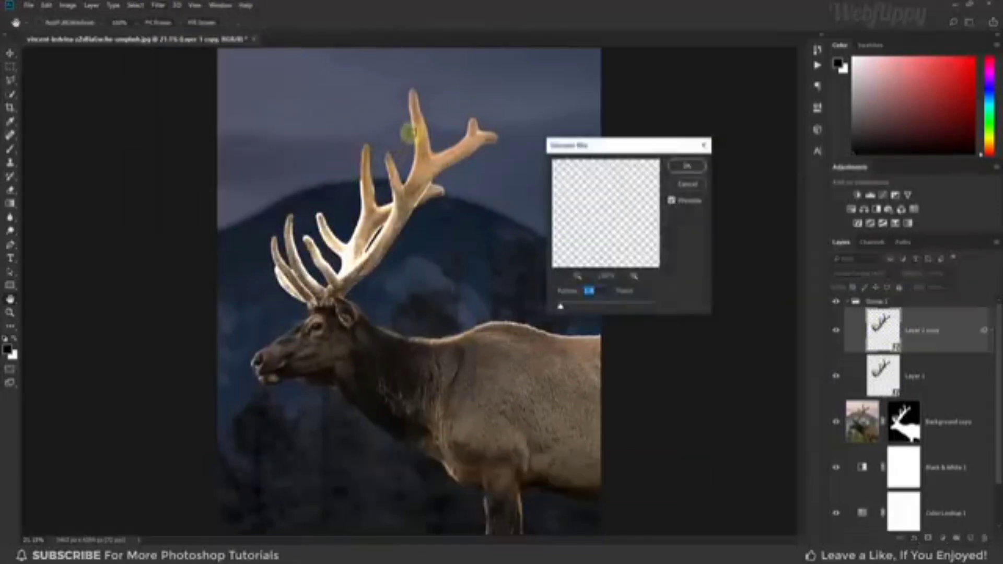
click(410, 133)
drag(587, 148, 582, 144)
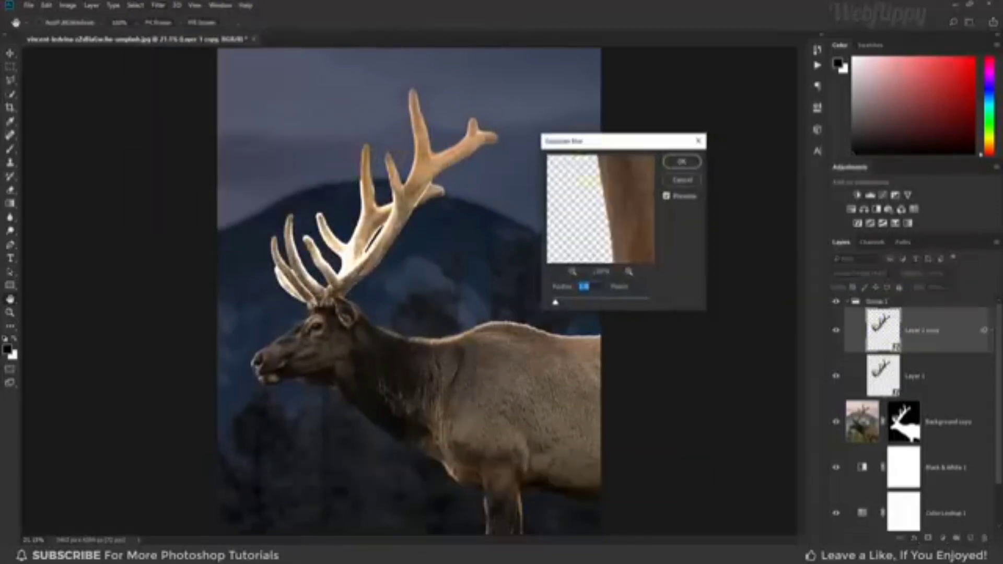
click(584, 286)
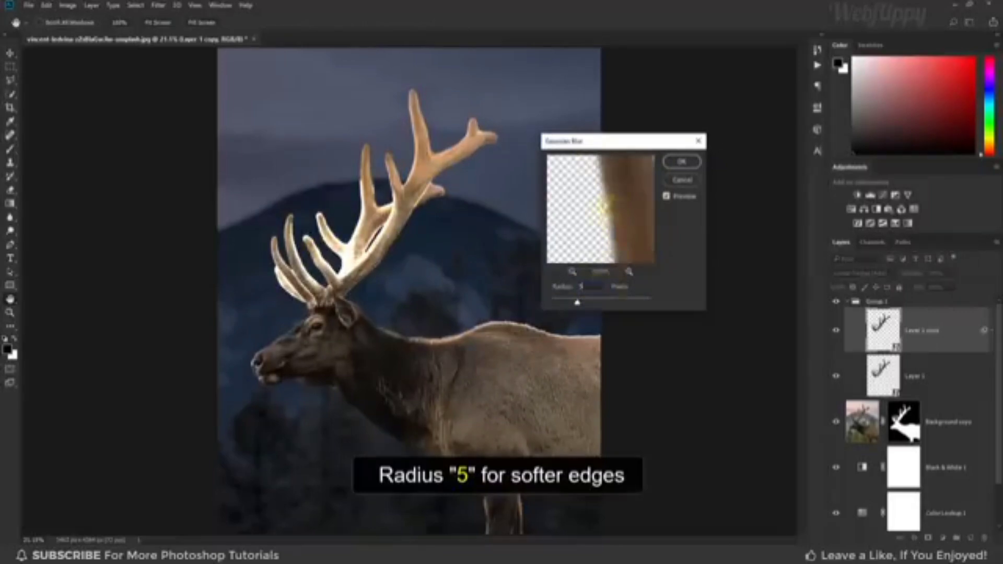
click(681, 162)
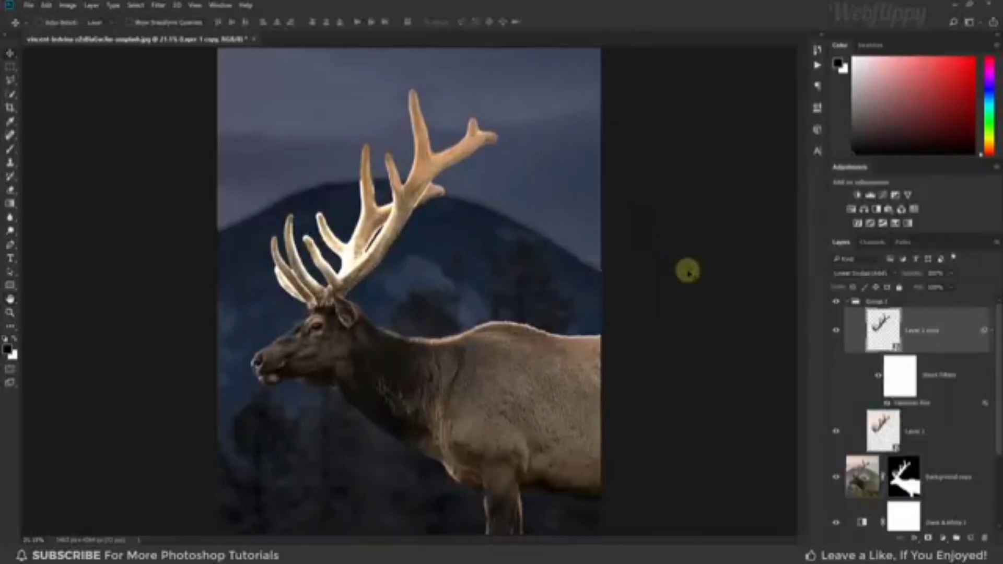
click(835, 330)
click(836, 330)
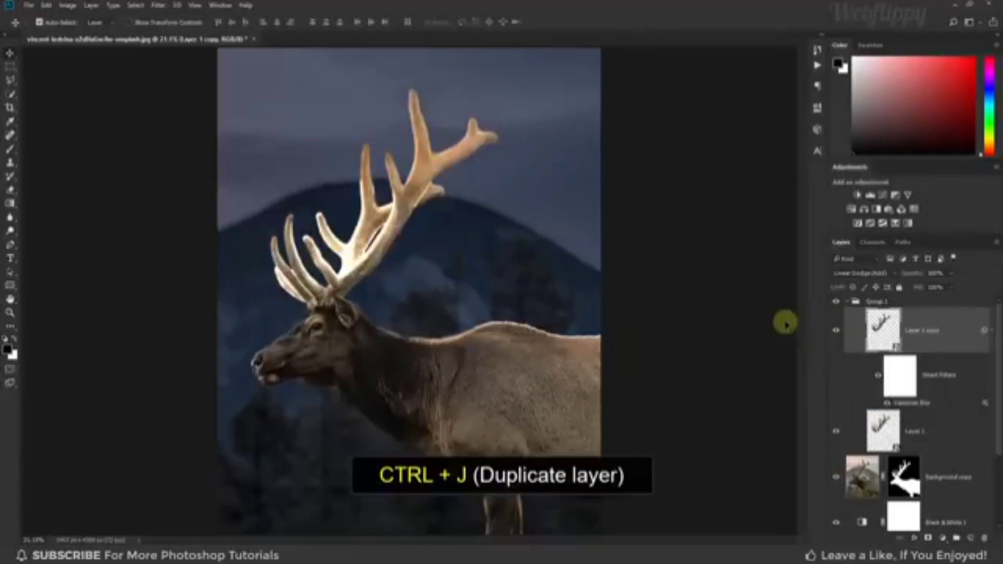
- Duplicate the blurred antler copy and set the new copy's Gaussian Blur radius to 100 pixels
key(ctrl+j)
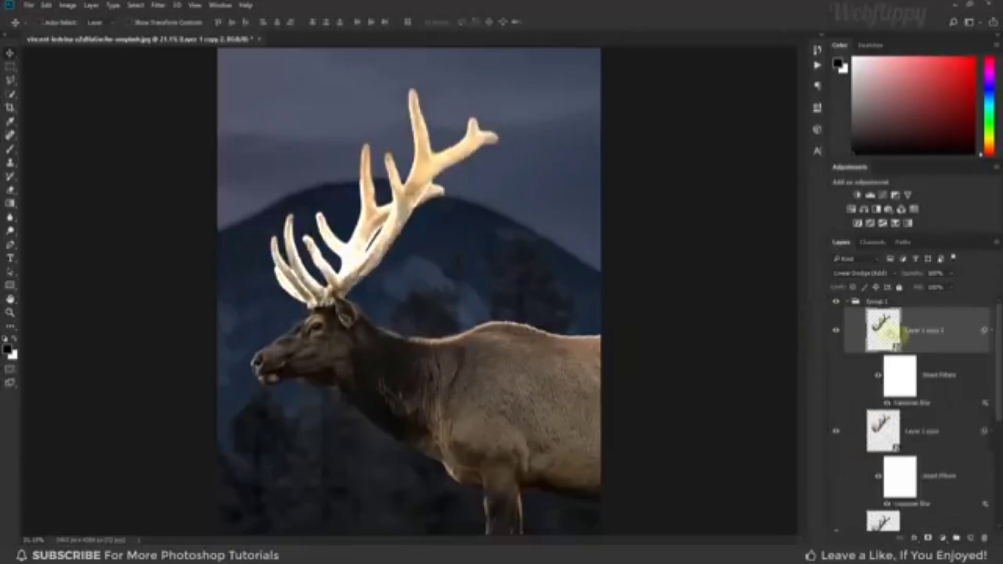
double_click(910, 405)
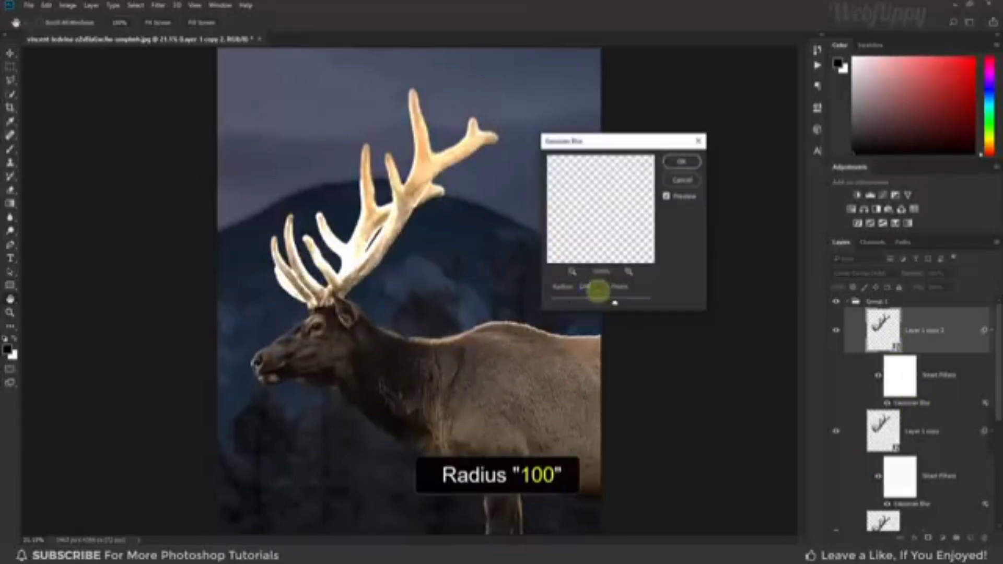
click(682, 163)
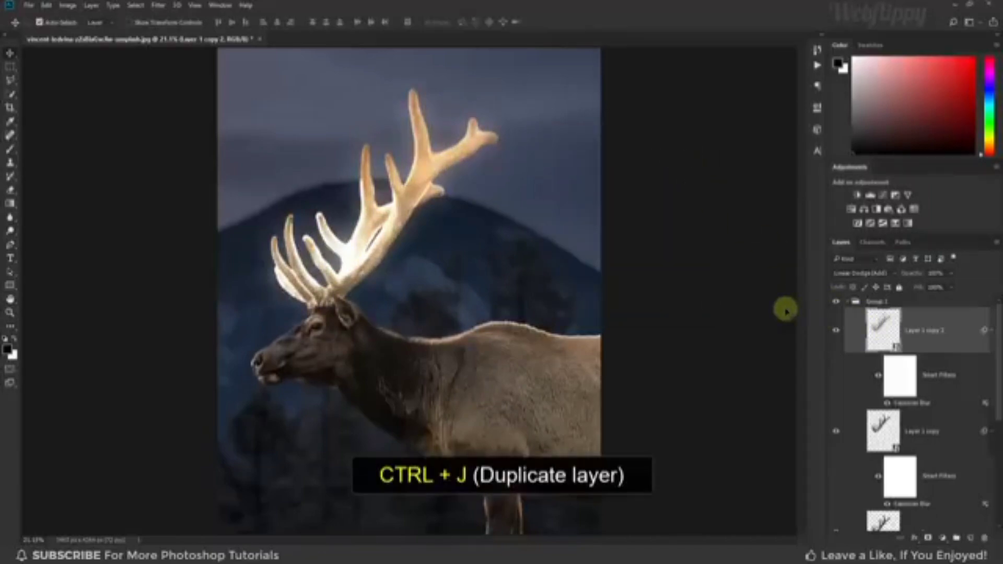
- Duplicate the topmost antler copy again and set the new copy's Gaussian Blur radius to 250 pixels
key(ctrl+j)
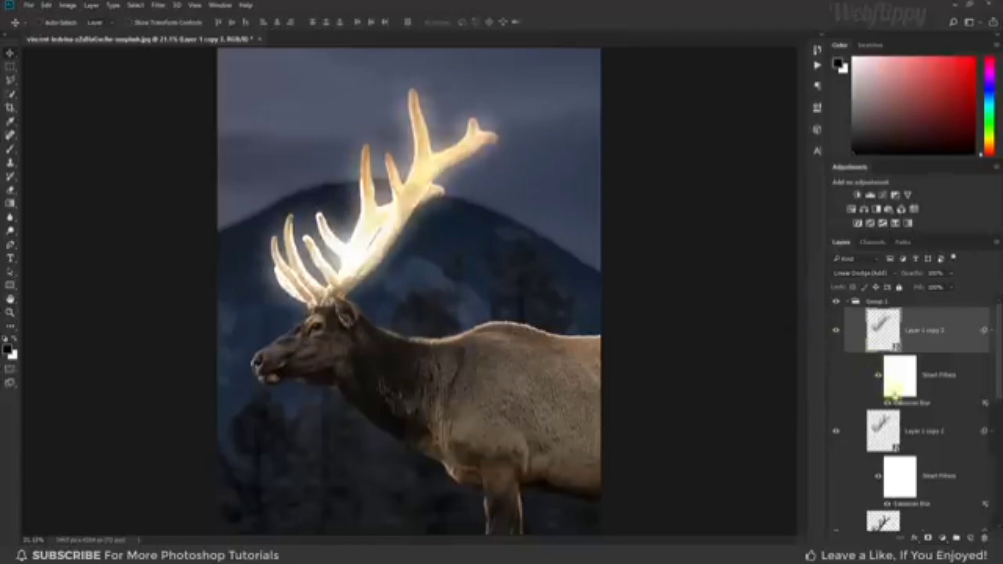
double_click(905, 405)
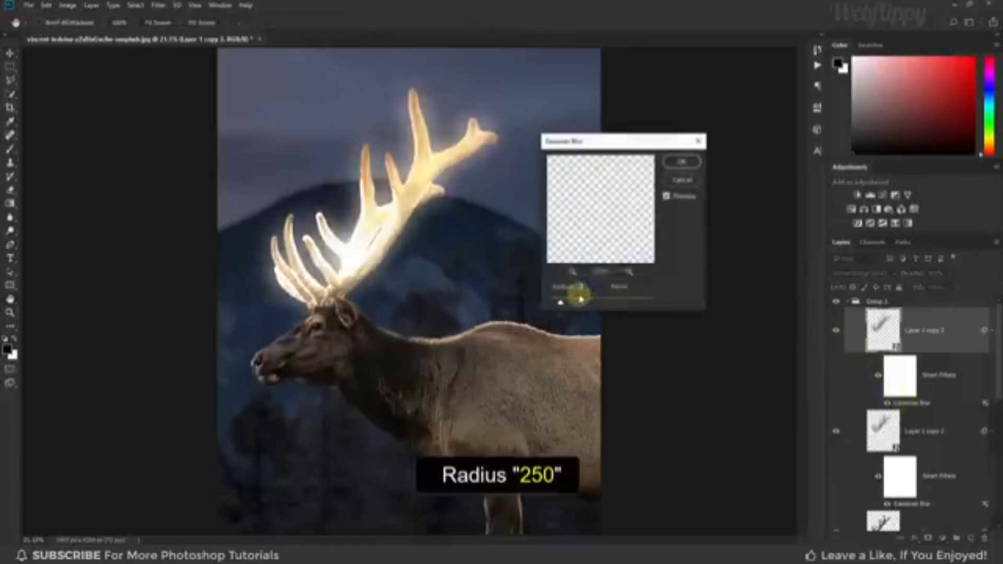
drag(580, 298, 596, 298)
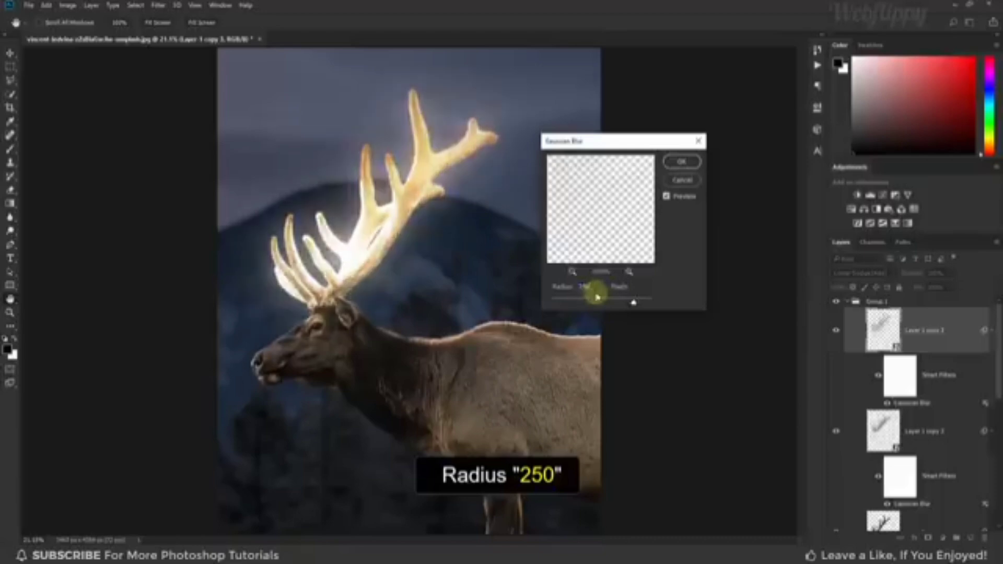
click(679, 162)
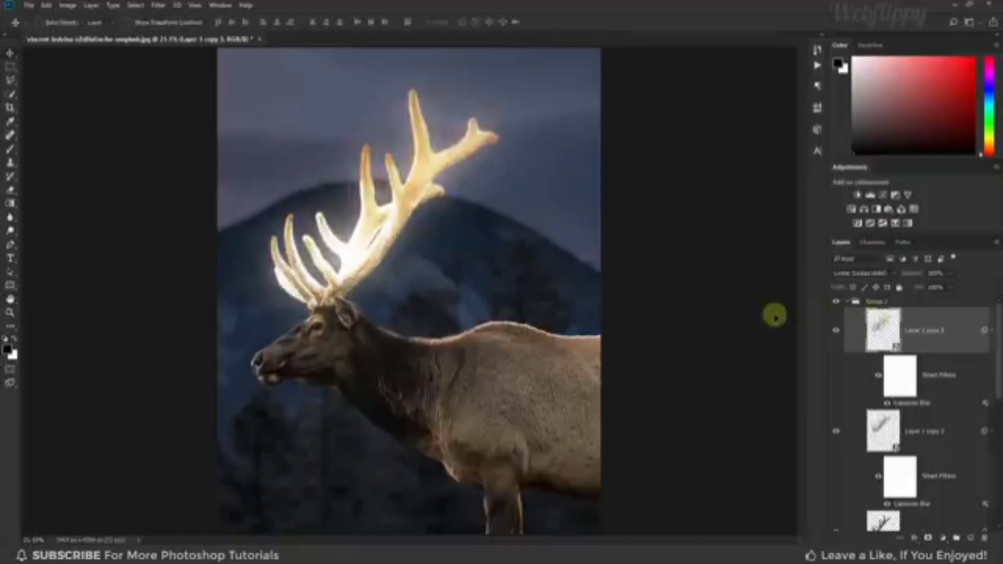
- Add one more duplicate of the topmost antler copy with its Gaussian Blur radius set to 500 pixels
key(ctrl+j)
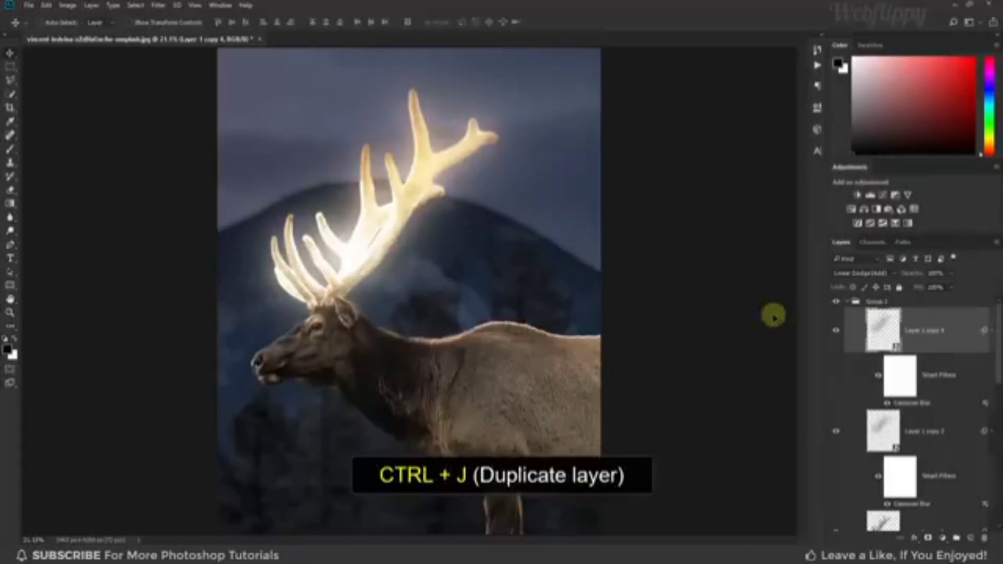
double_click(907, 404)
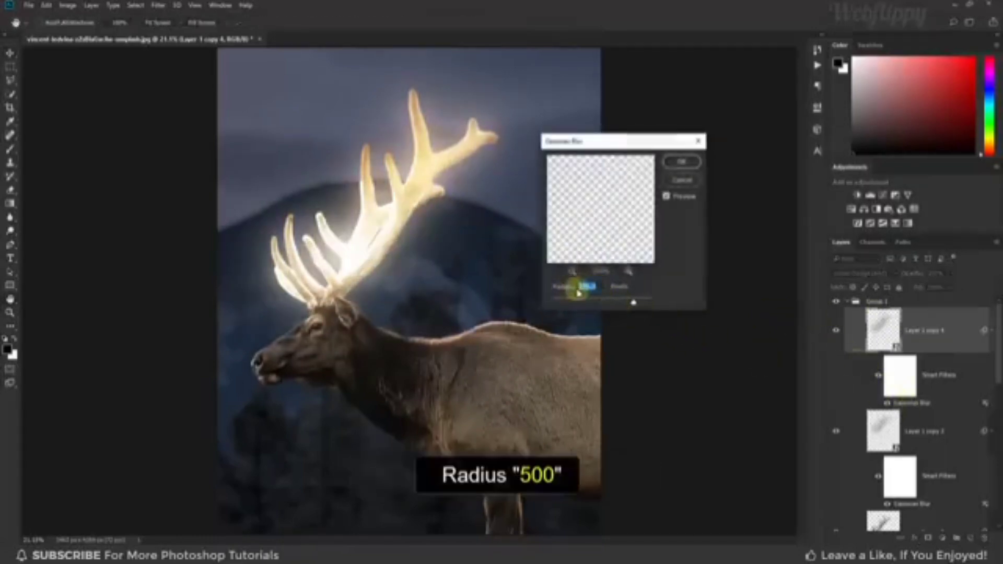
text(500)
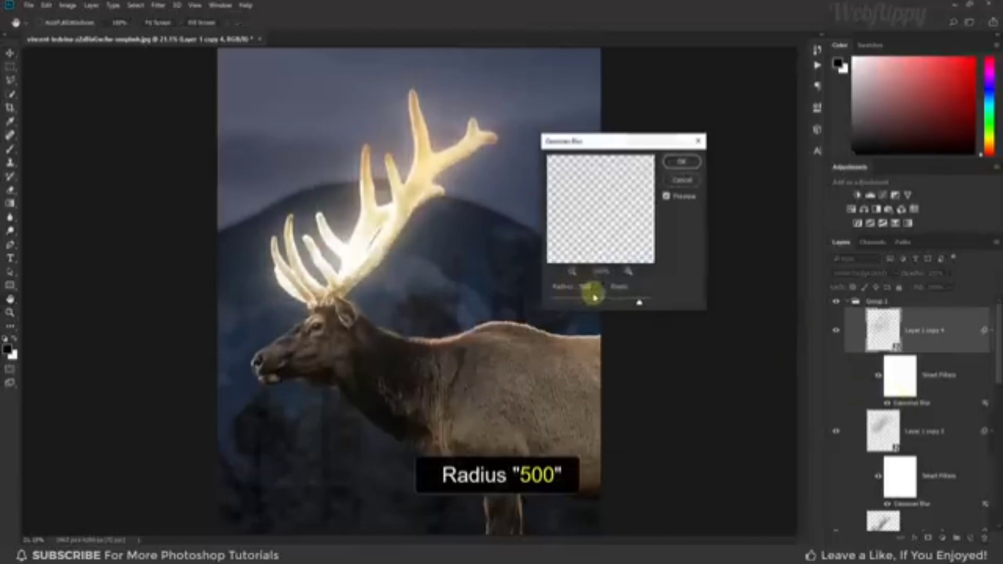
click(682, 161)
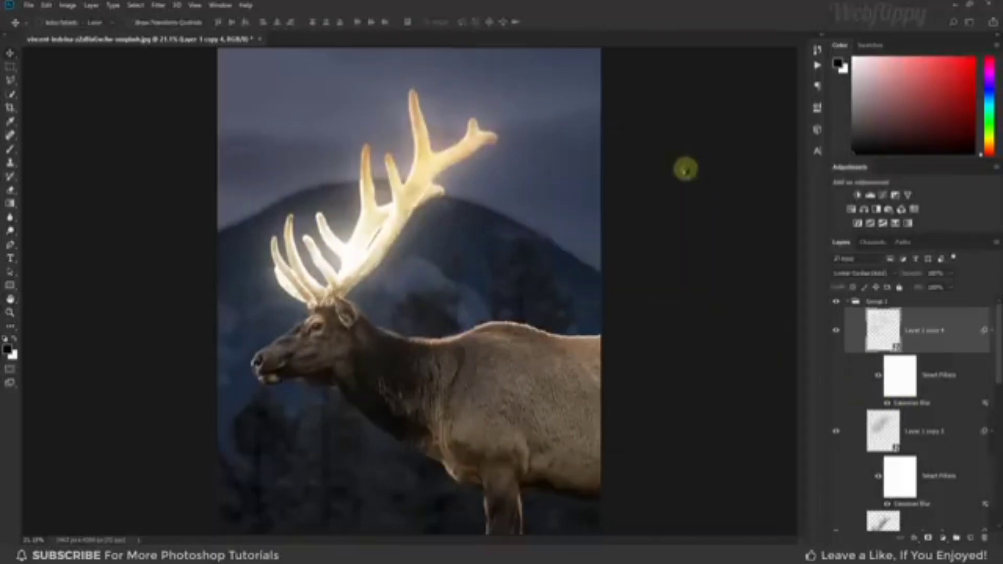
- Collapse the antler group and compare the image with and without its glow
click(848, 302)
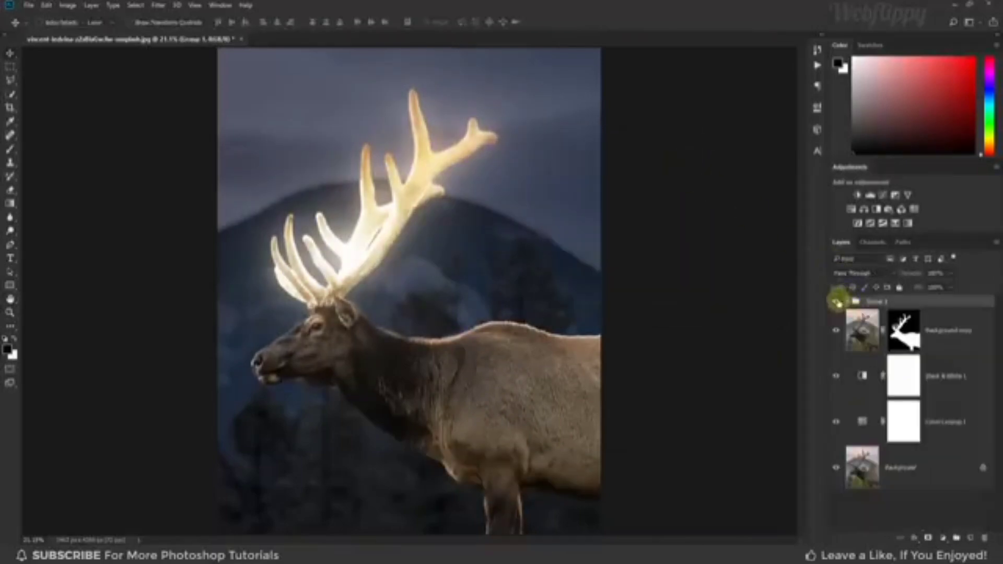
click(836, 303)
click(837, 303)
click(836, 303)
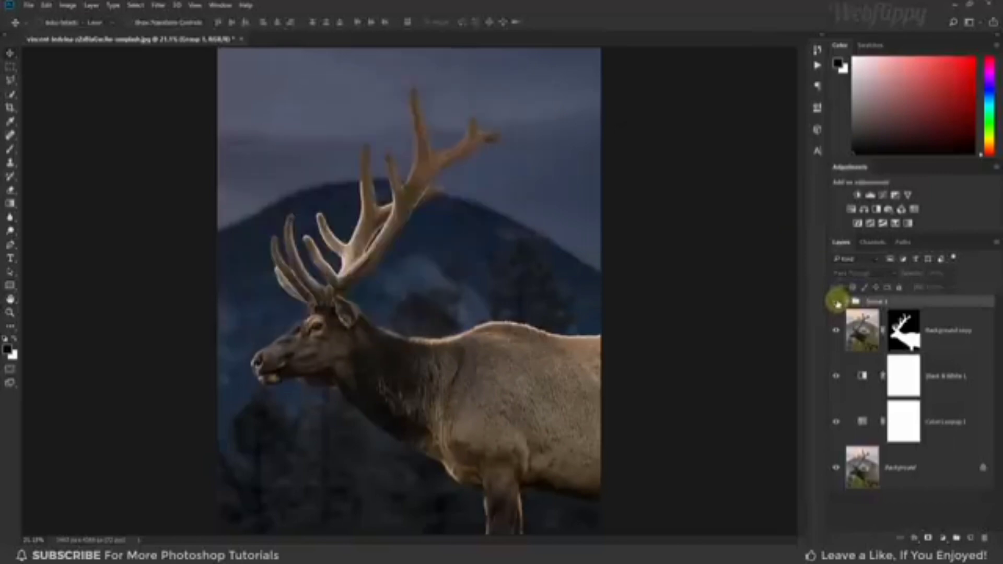
click(837, 303)
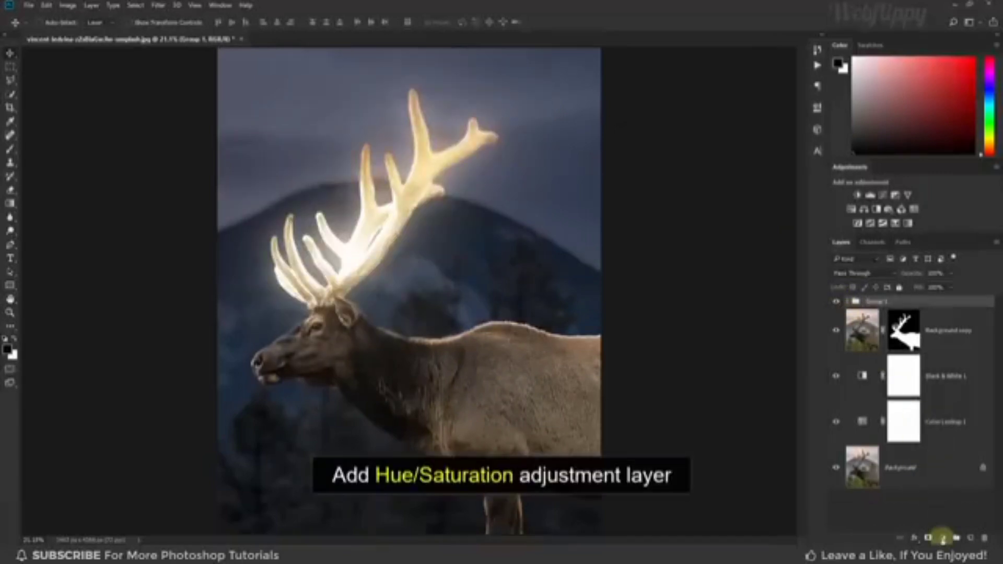
- Add a Hue/Saturation adjustment above the antler group, clip it to the group and enable Colorize
click(943, 538)
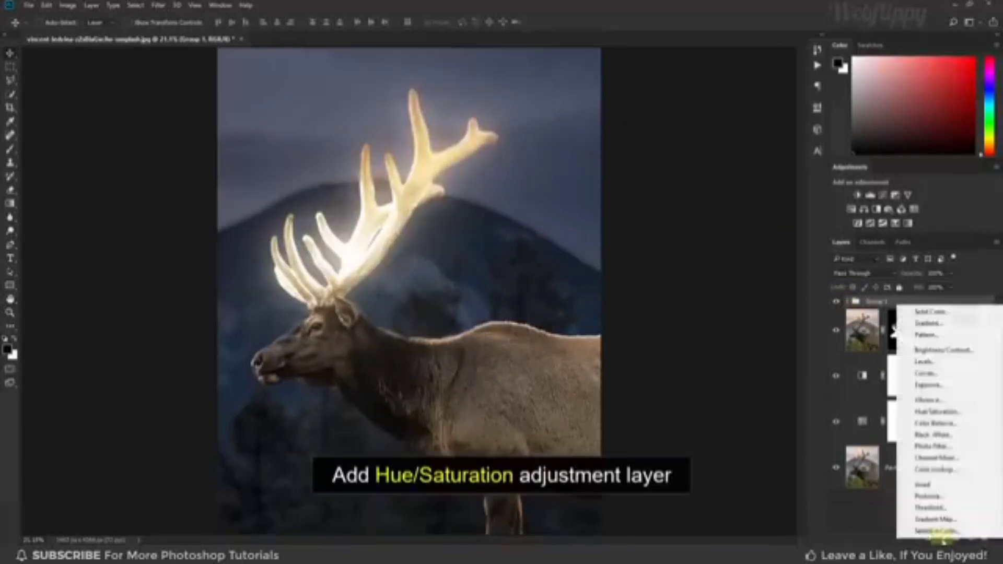
click(949, 413)
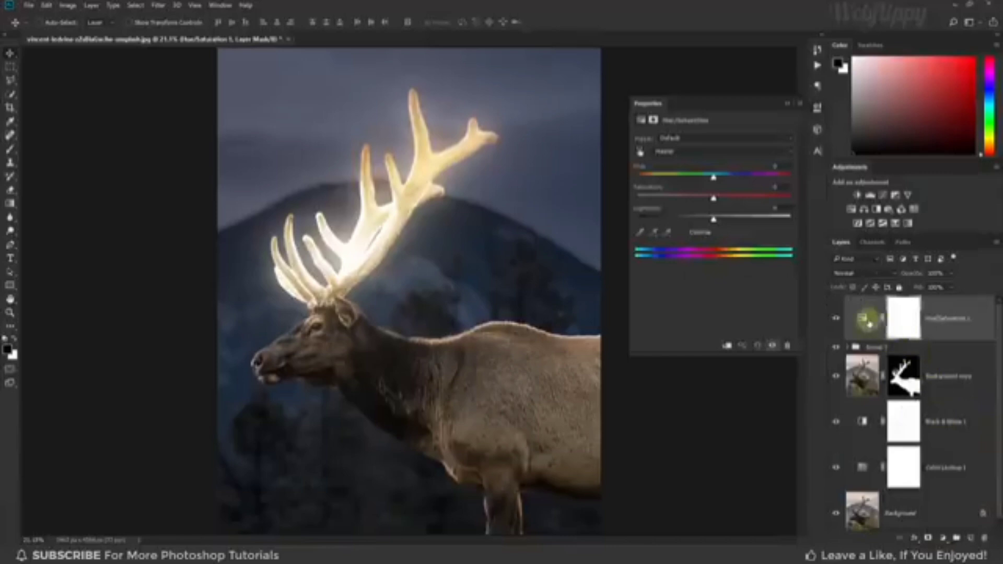
click(726, 345)
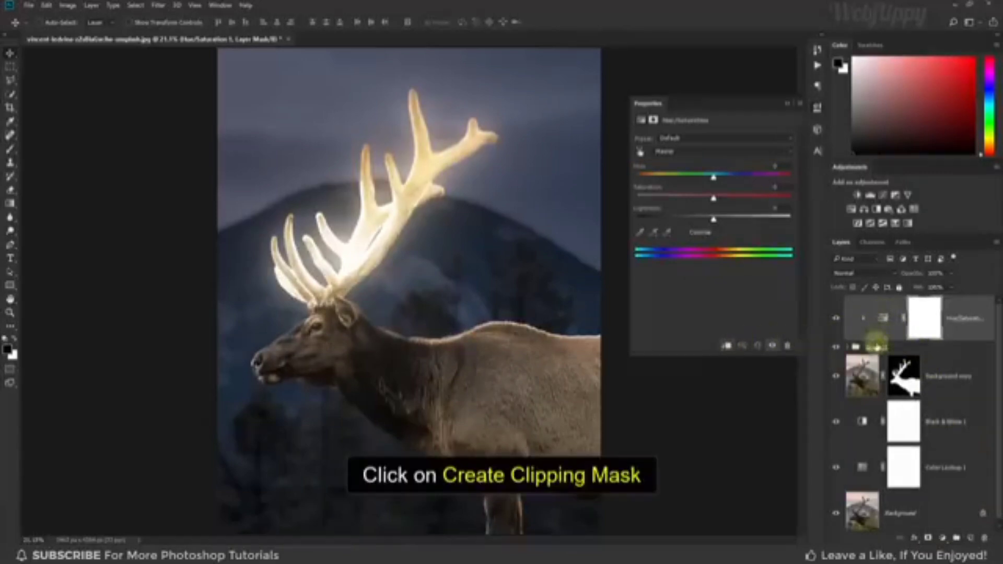
click(697, 234)
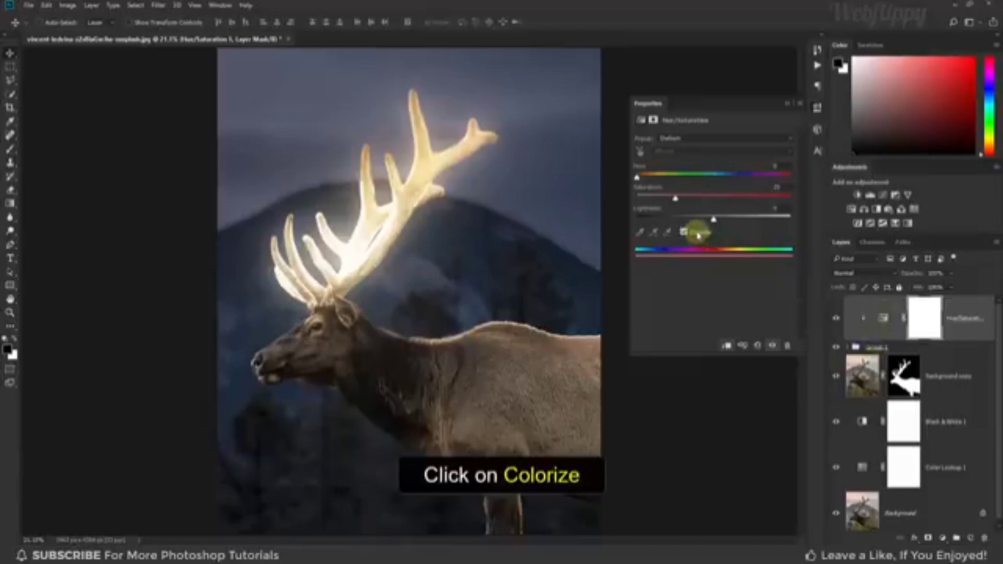
- Raise the Hue/Saturation adjustment's saturation strongly, shift its hue to orange and compare the glow with and without the adjustment
drag(673, 198, 780, 199)
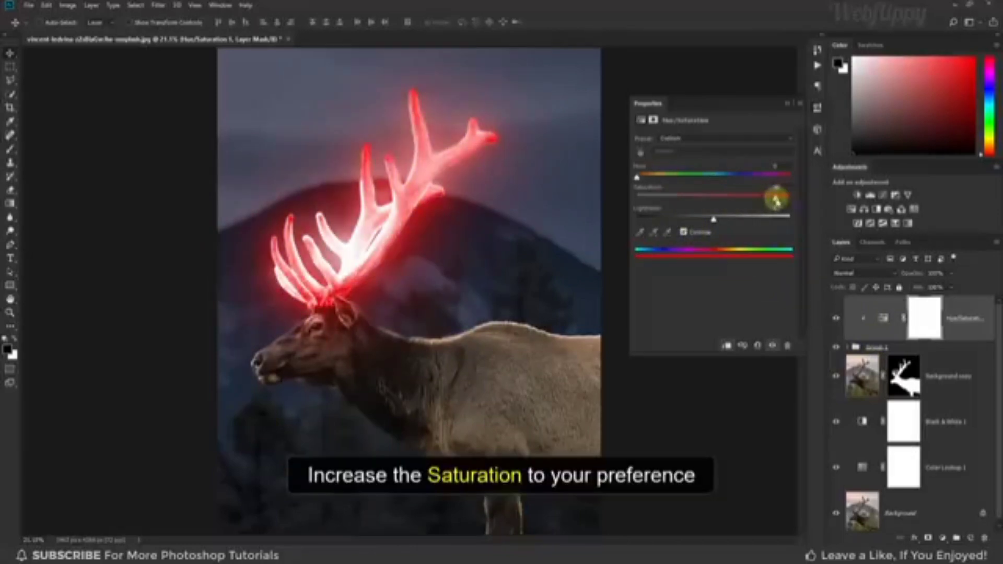
mouse_move(638, 176)
mouse_down()
mouse_move(773, 180)
mouse_move(652, 183)
mouse_up()
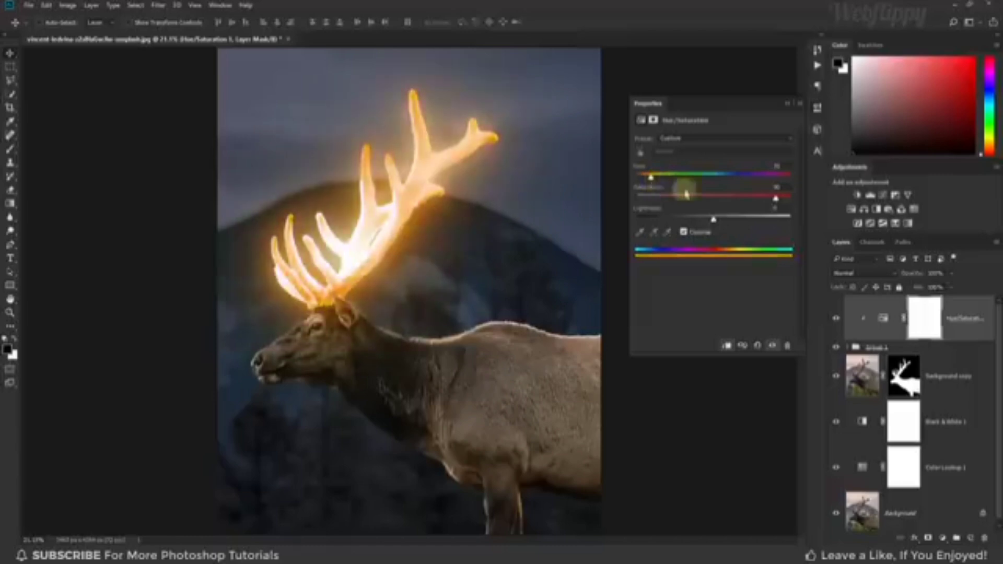
drag(763, 200, 787, 198)
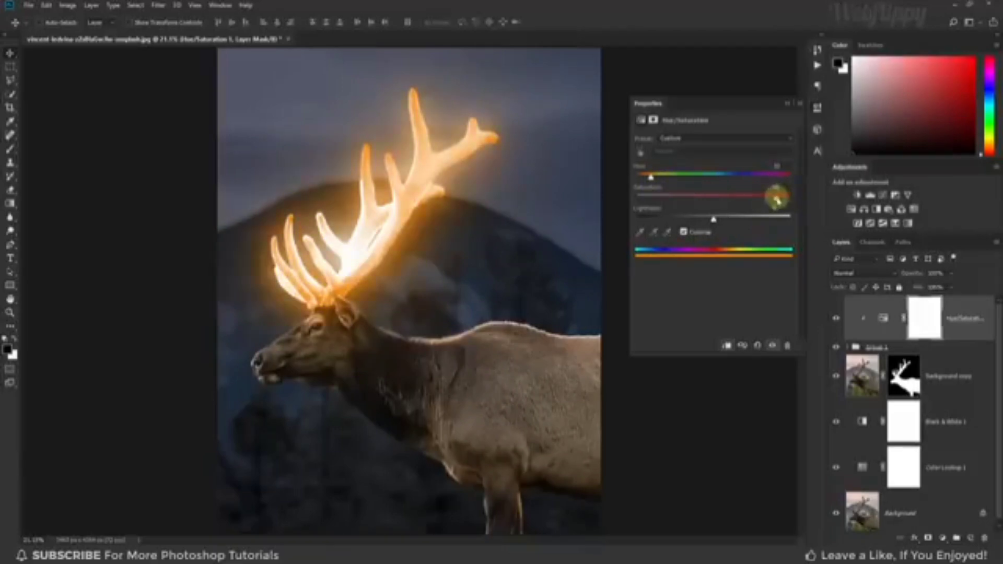
click(786, 104)
click(836, 319)
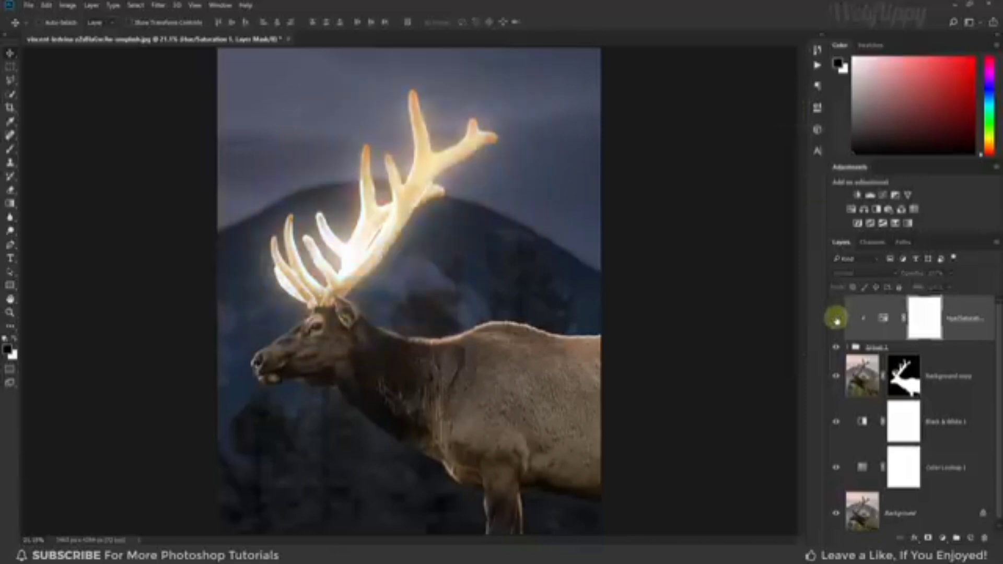
click(836, 320)
- Add a Curves adjustment clipped to the Background copy layer and pull the curve down to darken the elk
click(958, 389)
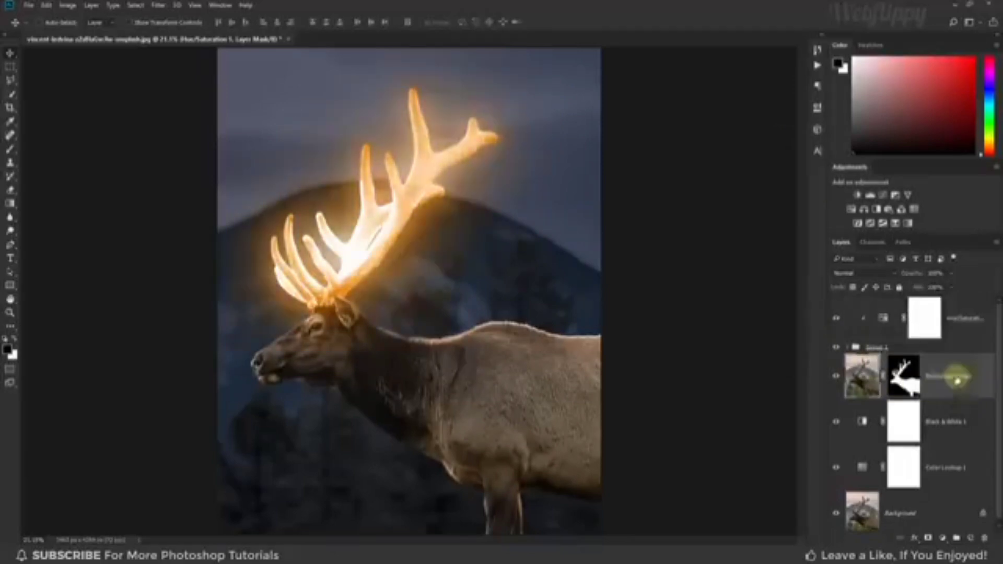
click(943, 537)
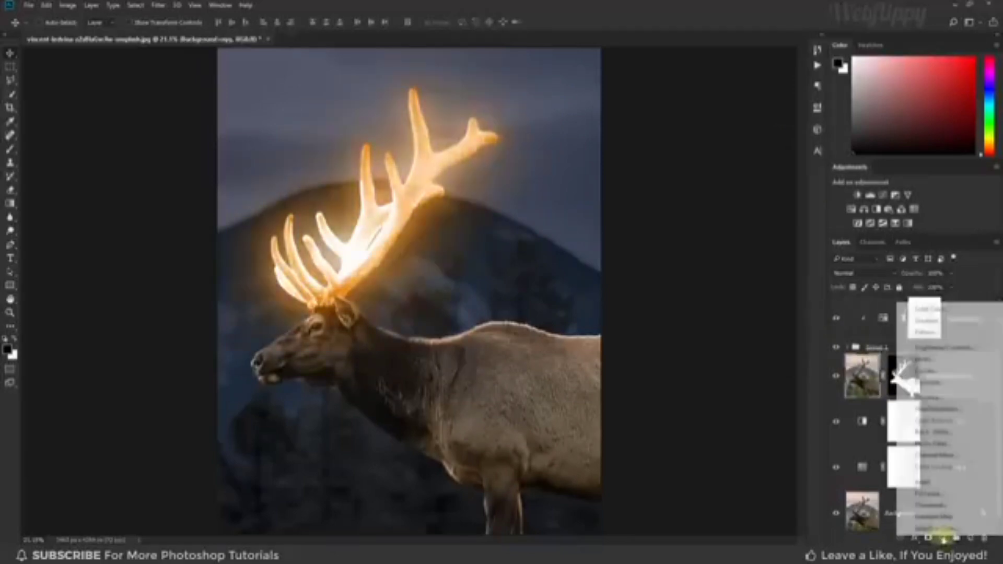
click(946, 370)
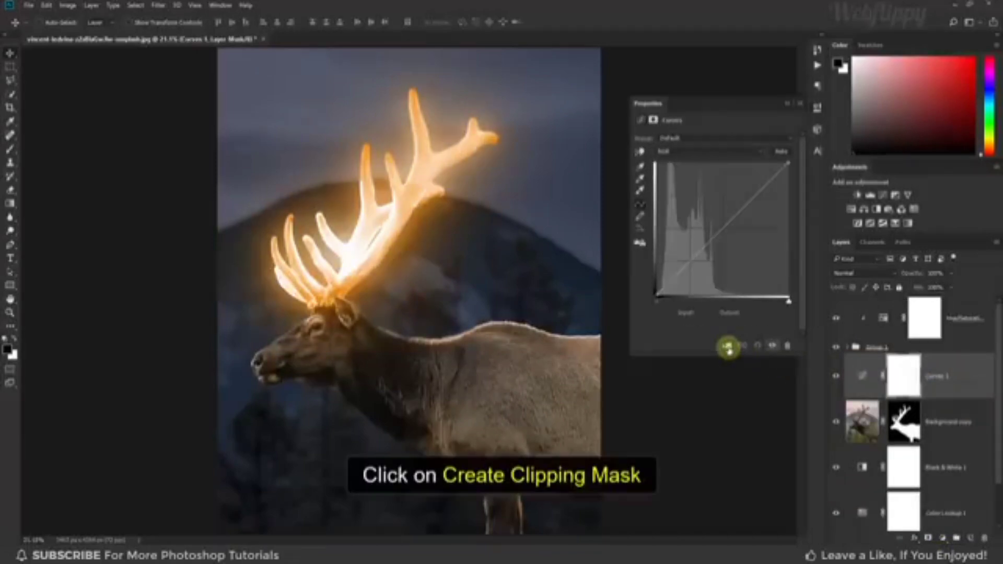
click(728, 347)
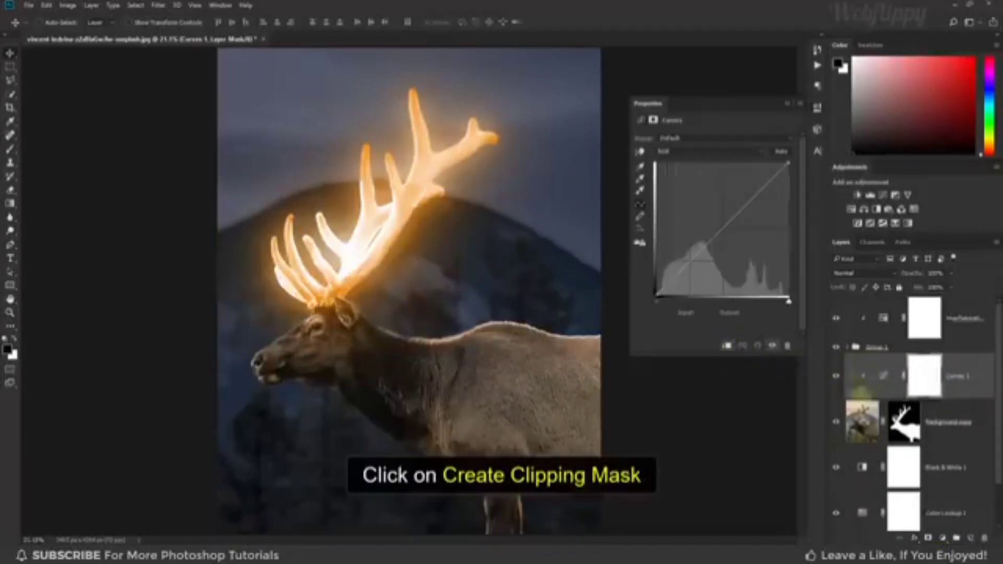
drag(694, 262, 703, 268)
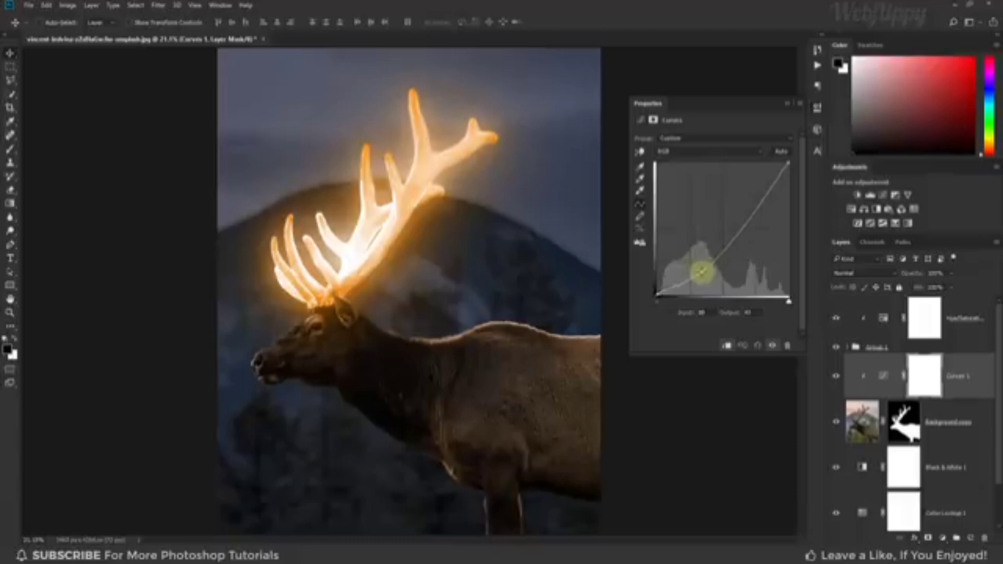
click(787, 107)
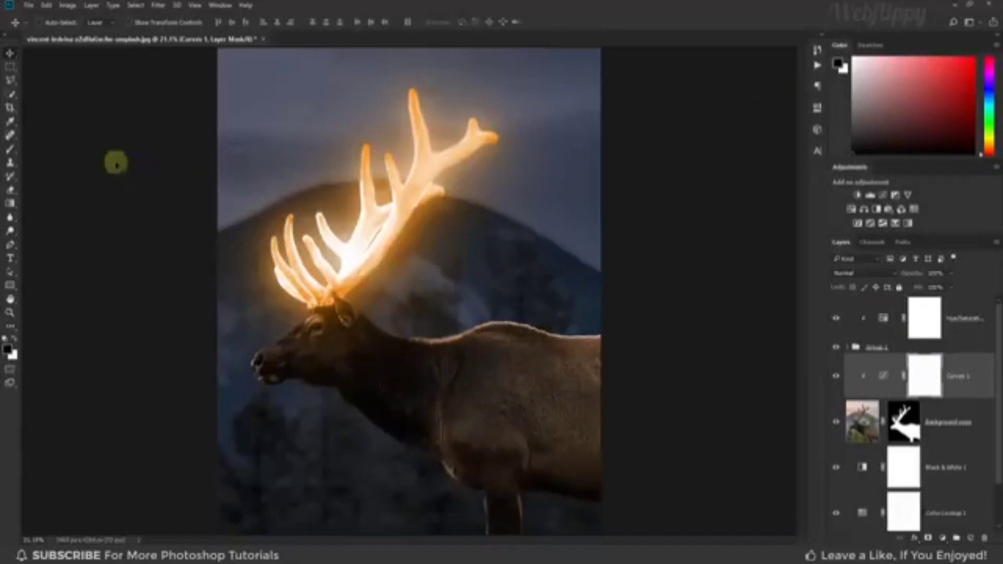
- Paint with a soft round black brush on the Curves mask over the elk's head and upper back to reduce the darkening there
click(10, 149)
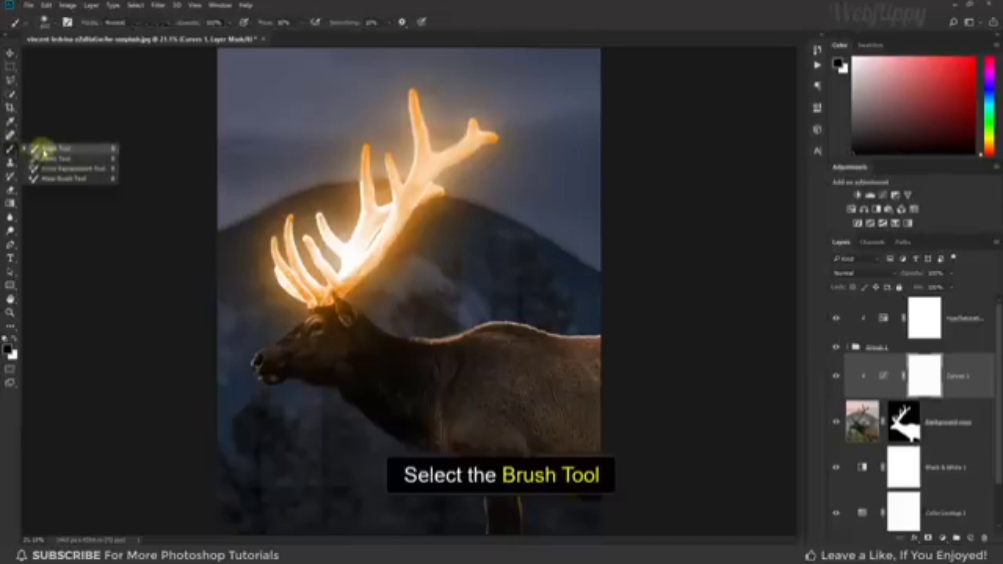
click(44, 150)
click(51, 24)
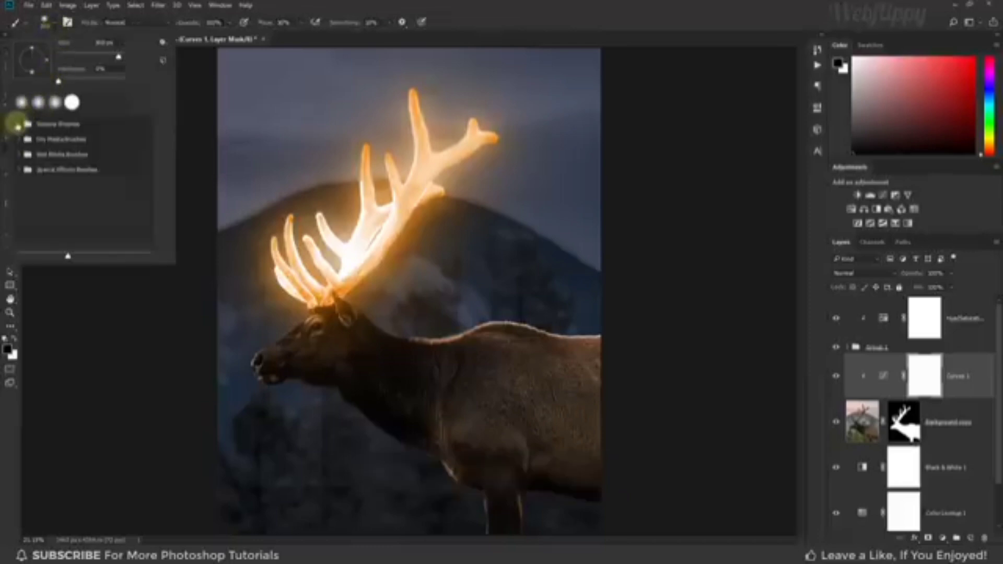
click(16, 123)
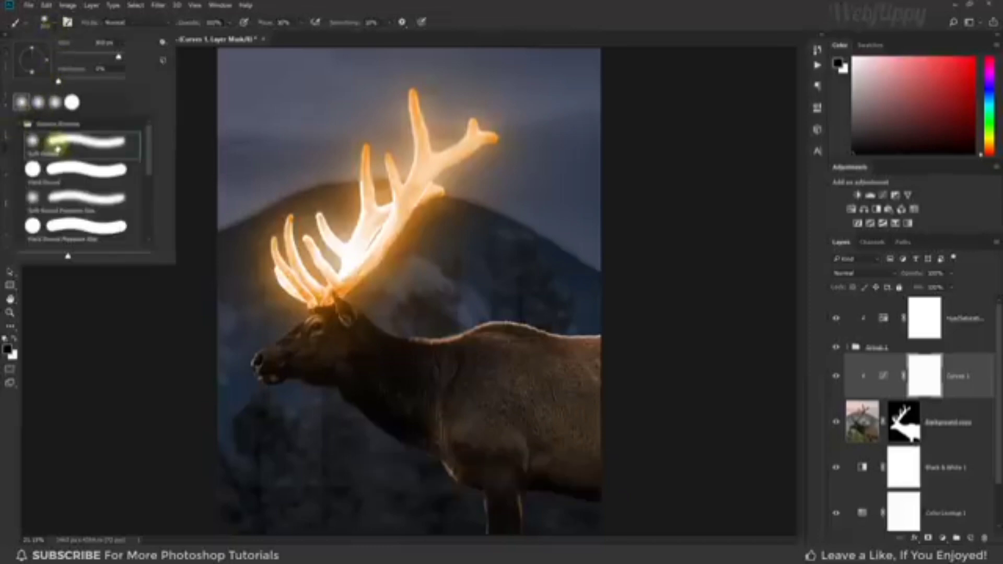
click(58, 29)
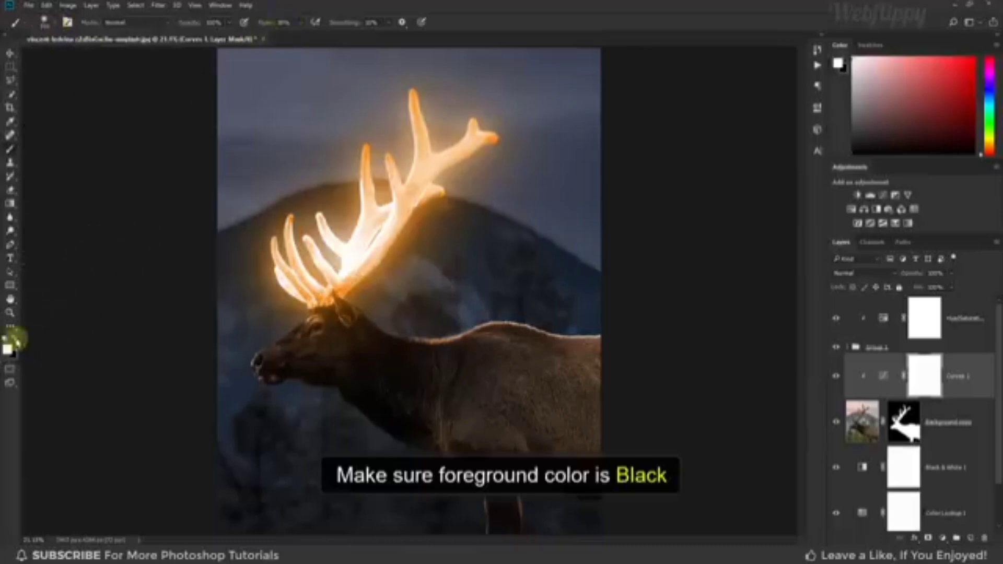
click(9, 349)
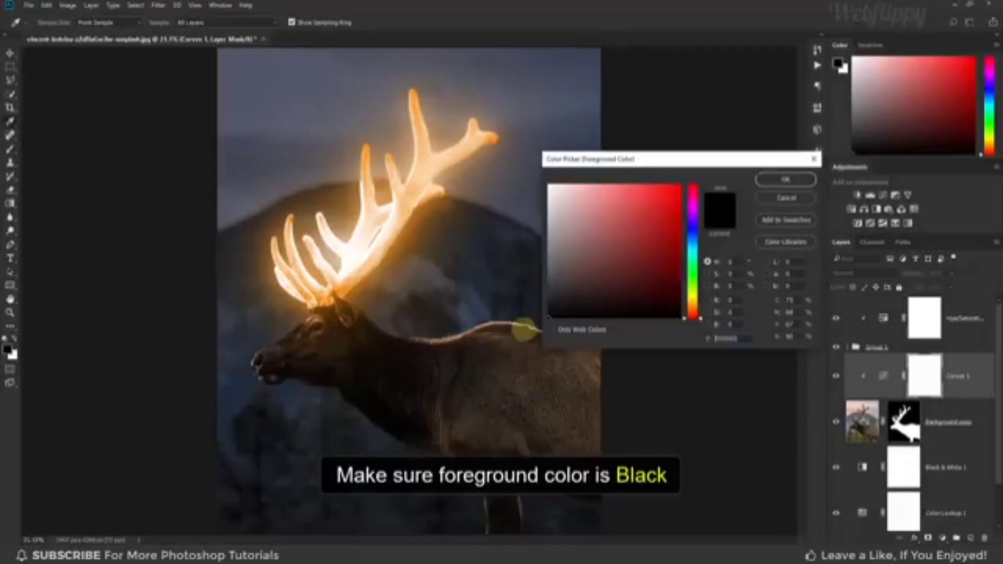
click(773, 178)
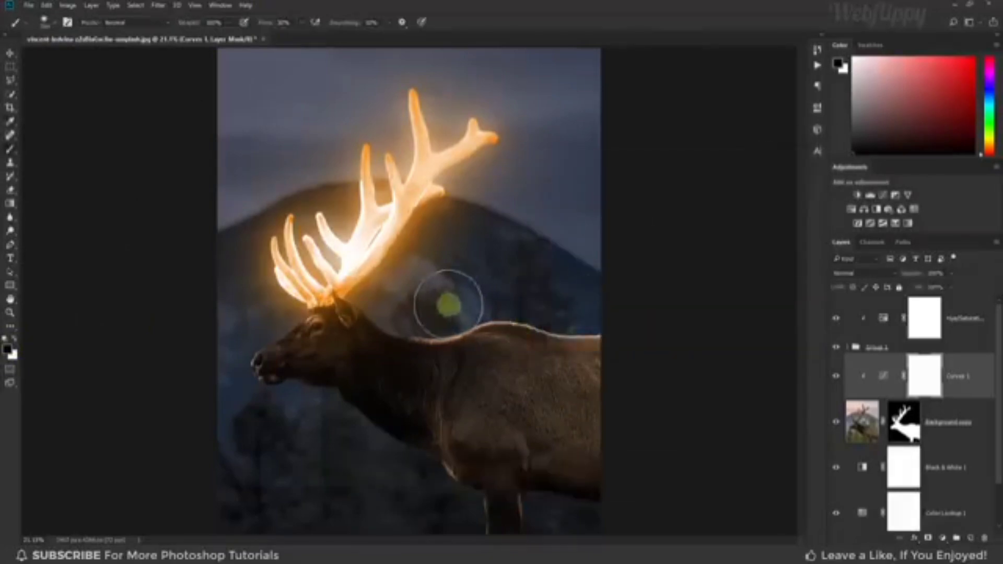
mouse_move(274, 307)
mouse_down()
mouse_move(262, 336)
mouse_move(264, 320)
mouse_move(251, 335)
mouse_move(292, 293)
mouse_move(316, 319)
mouse_move(277, 302)
mouse_move(324, 324)
mouse_move(407, 320)
mouse_move(368, 309)
mouse_move(393, 324)
mouse_move(455, 314)
mouse_move(436, 325)
mouse_move(496, 313)
mouse_move(623, 313)
mouse_move(589, 311)
mouse_move(532, 342)
mouse_move(336, 324)
mouse_move(324, 290)
mouse_move(336, 264)
mouse_move(242, 336)
mouse_move(288, 307)
mouse_move(389, 292)
mouse_move(348, 314)
mouse_move(567, 343)
mouse_move(544, 354)
mouse_move(432, 340)
mouse_move(333, 300)
mouse_move(358, 298)
mouse_move(409, 376)
mouse_move(374, 317)
mouse_move(515, 340)
mouse_move(396, 313)
mouse_move(335, 313)
mouse_move(417, 297)
mouse_up()
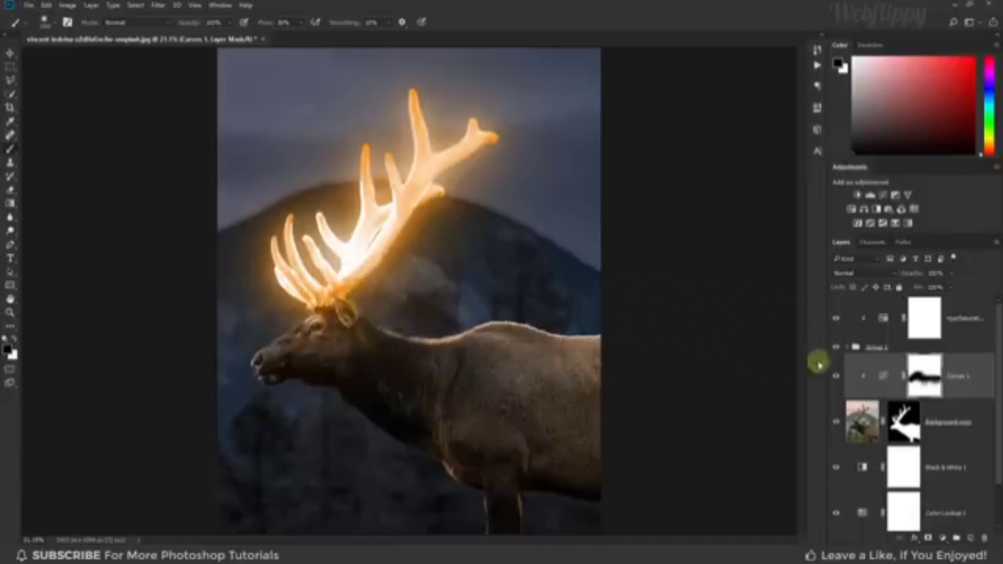
- Compare the elk with and without the masked Curves adjustment
click(836, 377)
click(836, 377)
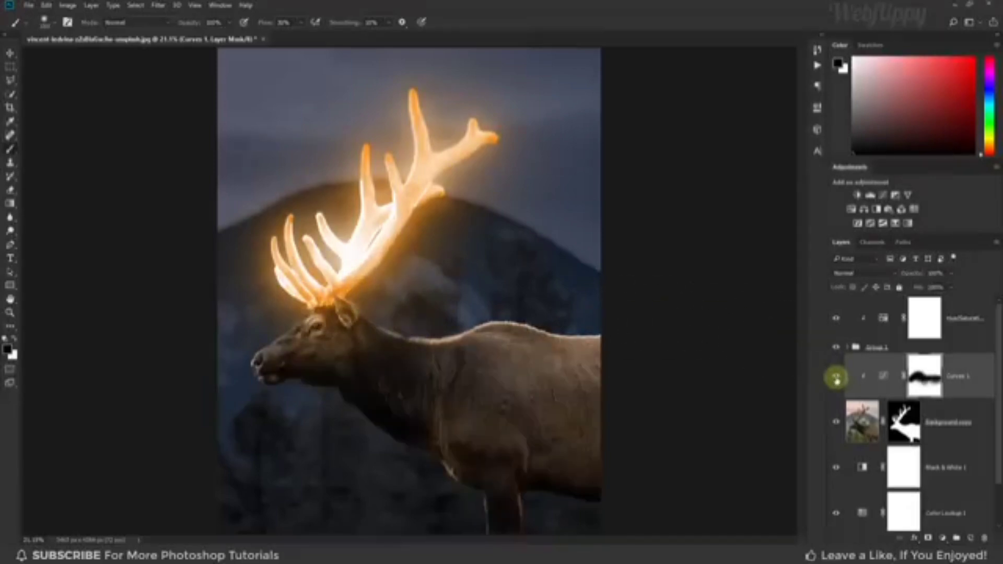
click(836, 377)
click(836, 377)
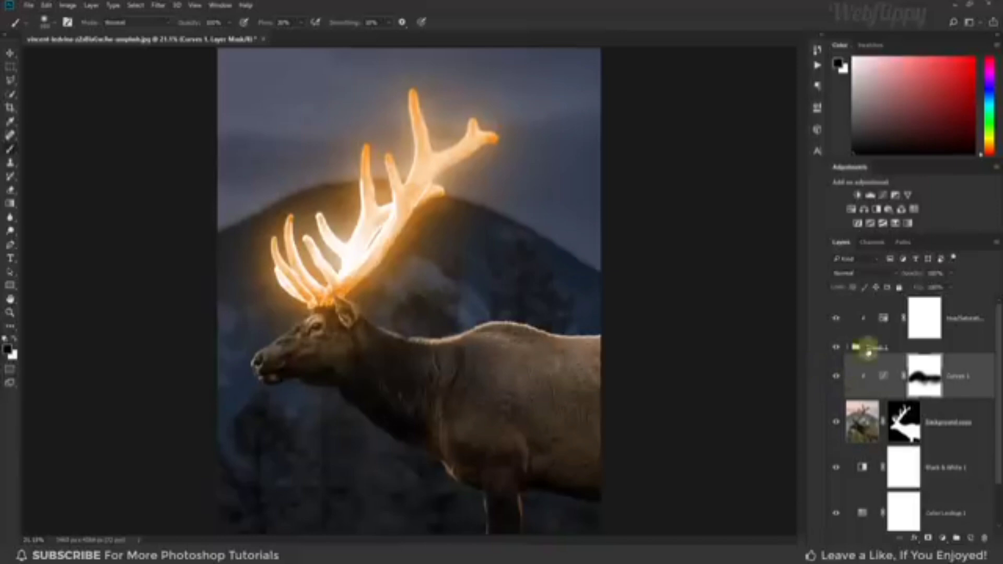
- Duplicate the top Hue/Saturation adjustment, move the copy directly above Curves 1 and clip it to the elk layer
click(882, 317)
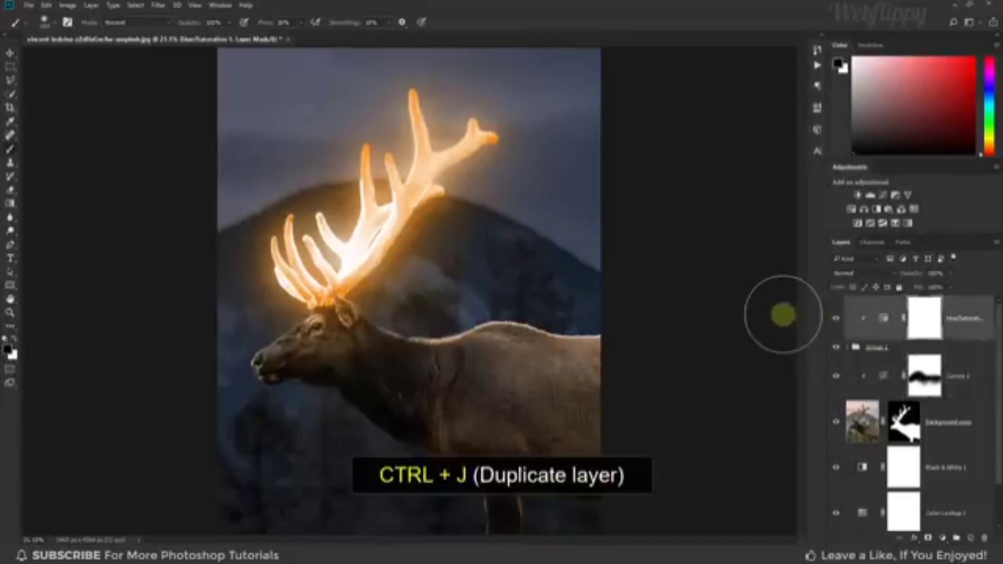
key(ctrl+j)
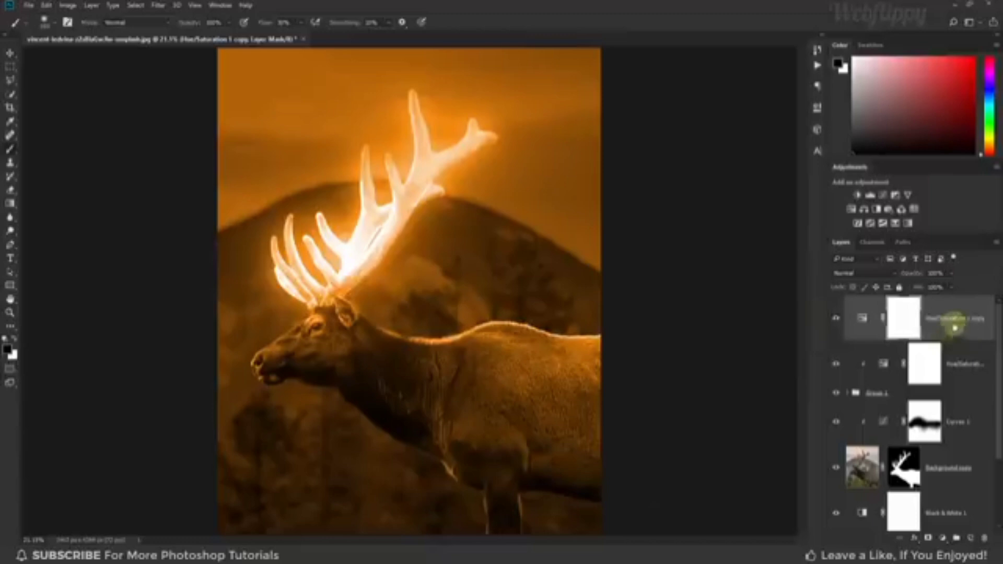
drag(954, 328, 926, 403)
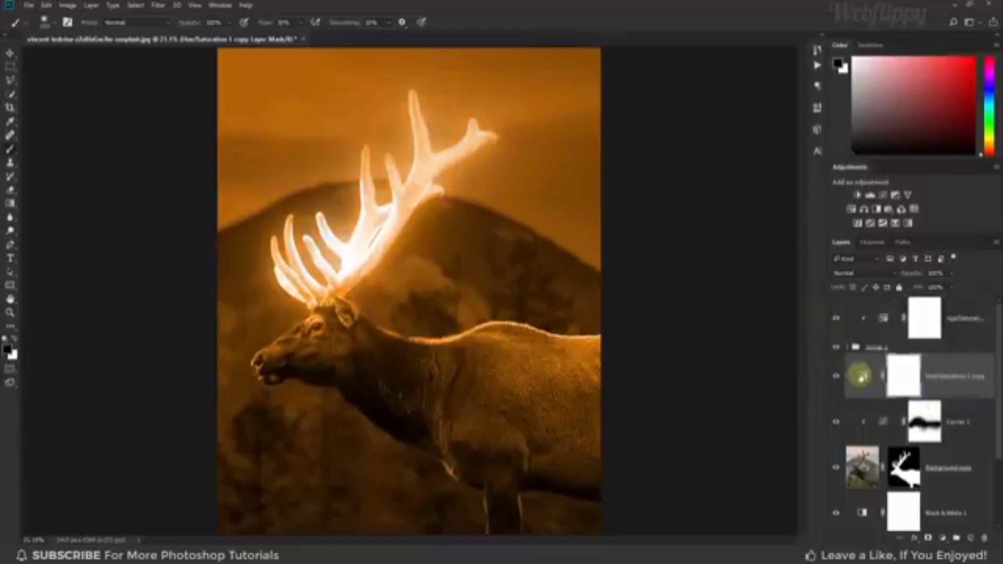
double_click(861, 375)
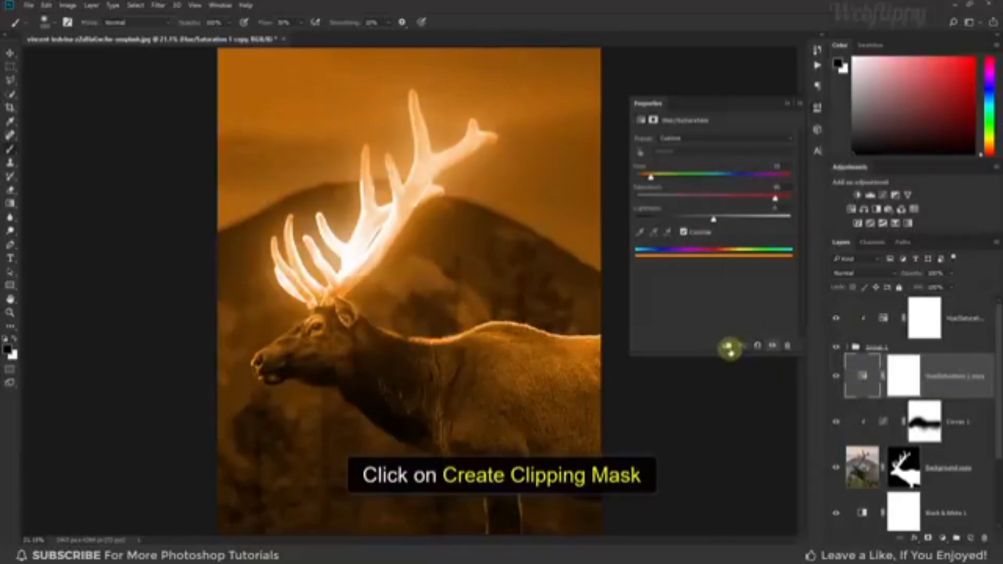
click(727, 346)
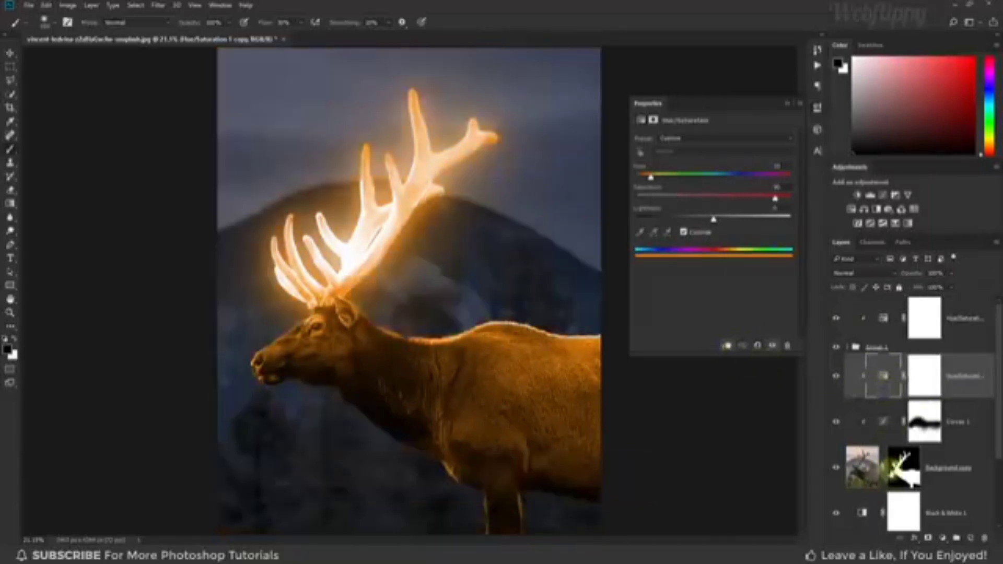
click(787, 104)
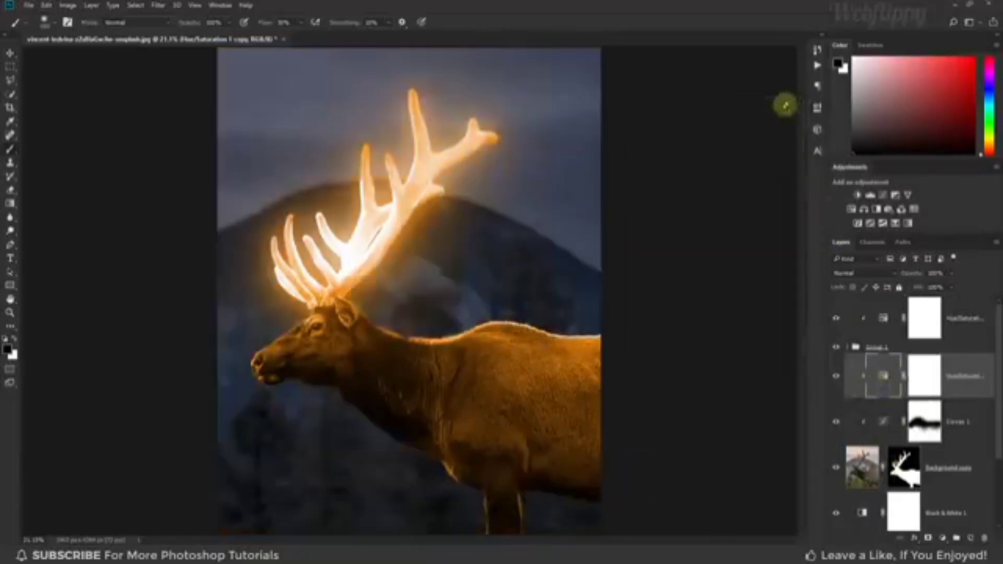
- Invert the mask of the Hue/Saturation copy to black and make white the foreground color
click(927, 370)
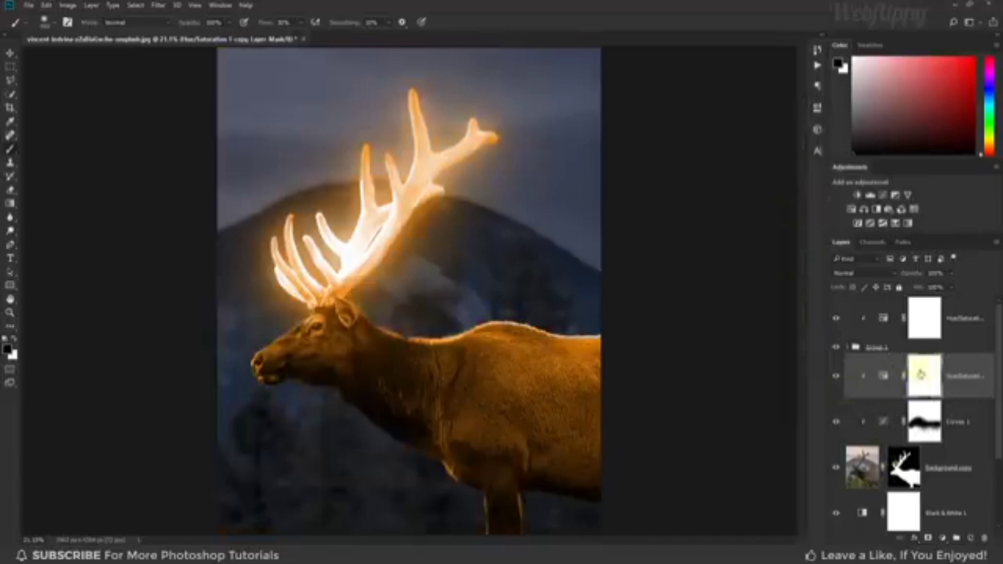
key(ctrl+i)
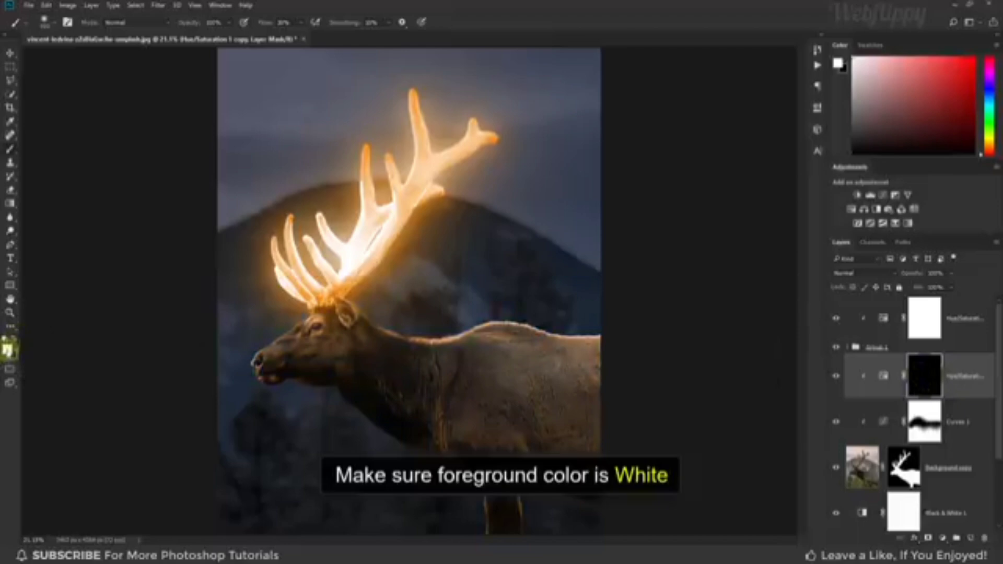
click(8, 348)
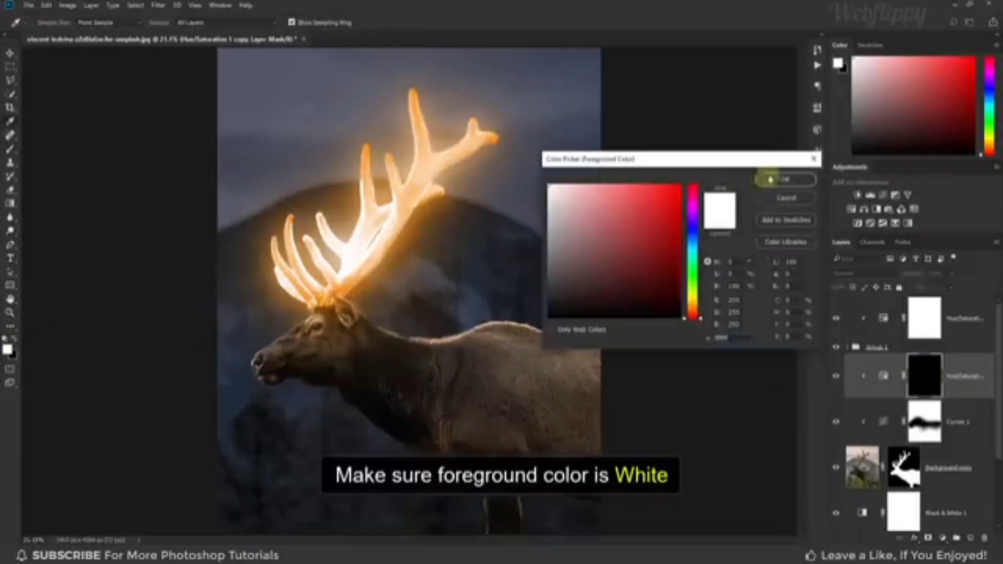
click(785, 180)
- Paint white on the Hue/Saturation copy's mask along the elk's face, neck and back with varying brush sizes to reveal the orange light
mouse_move(316, 313)
mouse_down()
mouse_move(272, 309)
mouse_move(246, 351)
mouse_move(275, 299)
mouse_move(253, 344)
mouse_move(273, 320)
mouse_move(262, 317)
mouse_move(346, 260)
mouse_move(322, 292)
mouse_up()
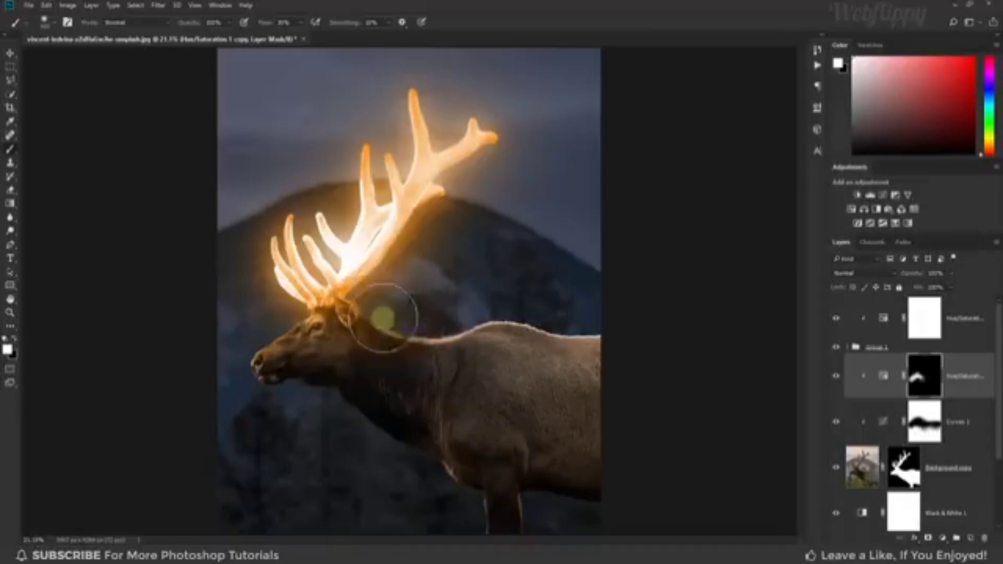
key(bracketleft)
mouse_move(386, 318)
mouse_down()
mouse_move(503, 293)
mouse_move(529, 295)
mouse_move(491, 308)
mouse_move(634, 316)
mouse_up()
key(bracketright)
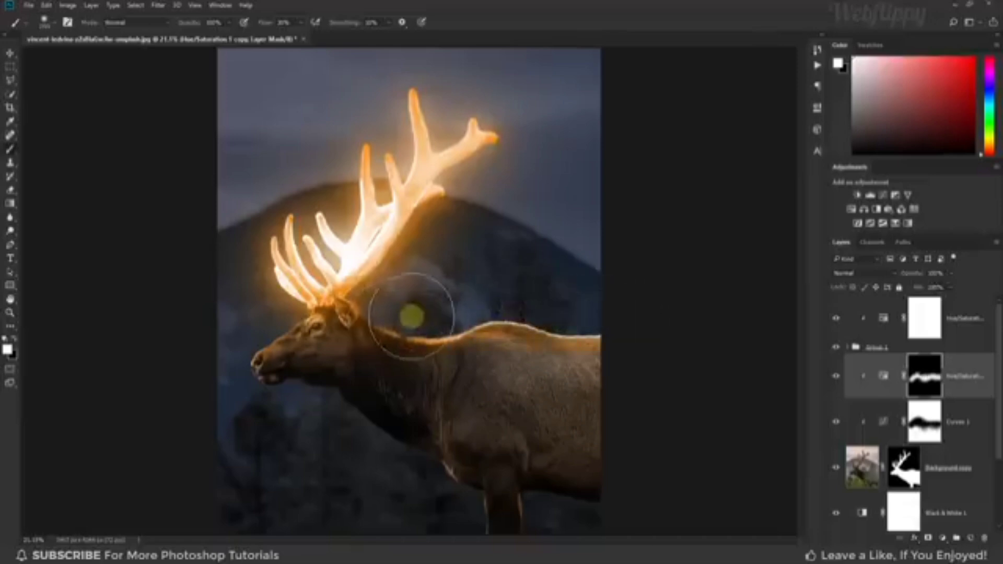
key(bracketleft)
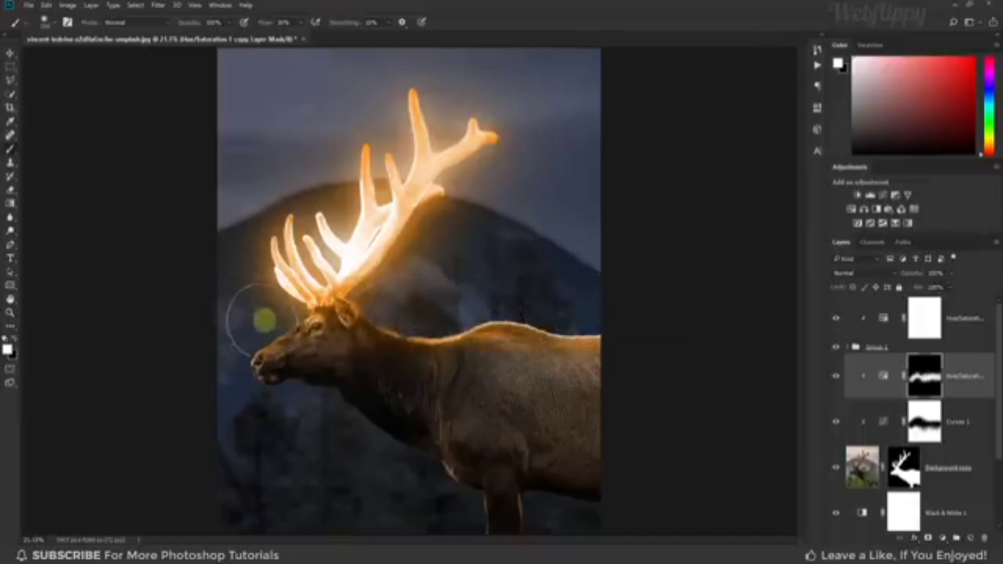
mouse_move(264, 320)
mouse_down()
mouse_move(271, 306)
mouse_move(300, 311)
mouse_move(342, 295)
mouse_up()
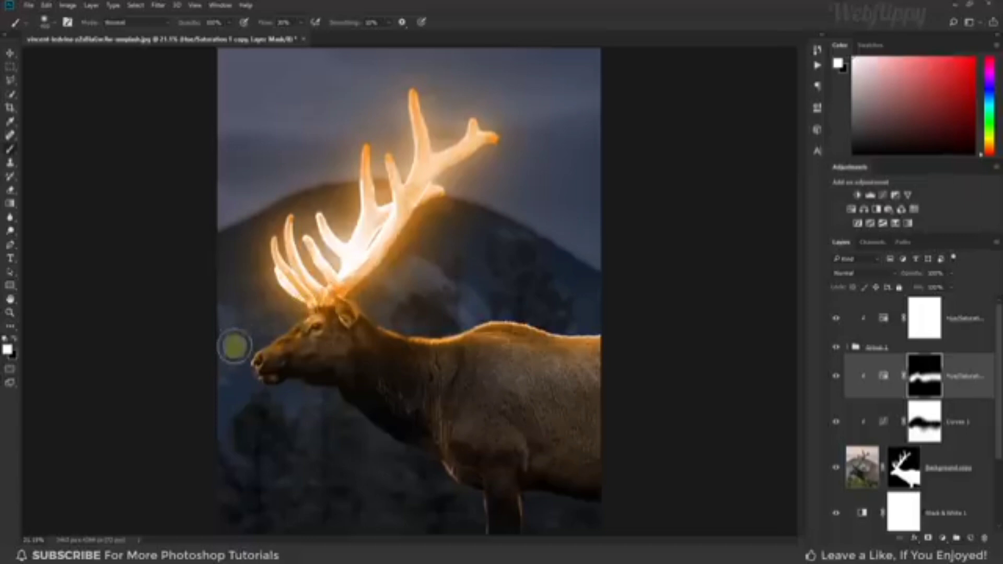
drag(233, 347, 279, 345)
mouse_move(314, 335)
mouse_down()
mouse_move(347, 331)
mouse_move(409, 361)
mouse_move(508, 371)
mouse_move(622, 347)
mouse_move(579, 361)
mouse_move(538, 425)
mouse_move(447, 414)
mouse_move(349, 313)
mouse_move(430, 324)
mouse_move(384, 332)
mouse_move(562, 322)
mouse_move(477, 328)
mouse_move(298, 313)
mouse_move(316, 306)
mouse_move(228, 347)
mouse_move(337, 329)
mouse_move(361, 303)
mouse_move(356, 335)
mouse_move(468, 358)
mouse_move(470, 396)
mouse_move(544, 385)
mouse_move(390, 359)
mouse_move(432, 313)
mouse_move(159, 152)
mouse_up()
- Compare the elk with and without the painted orange tint and try a lower opacity for the Hue/Saturation copy
click(10, 53)
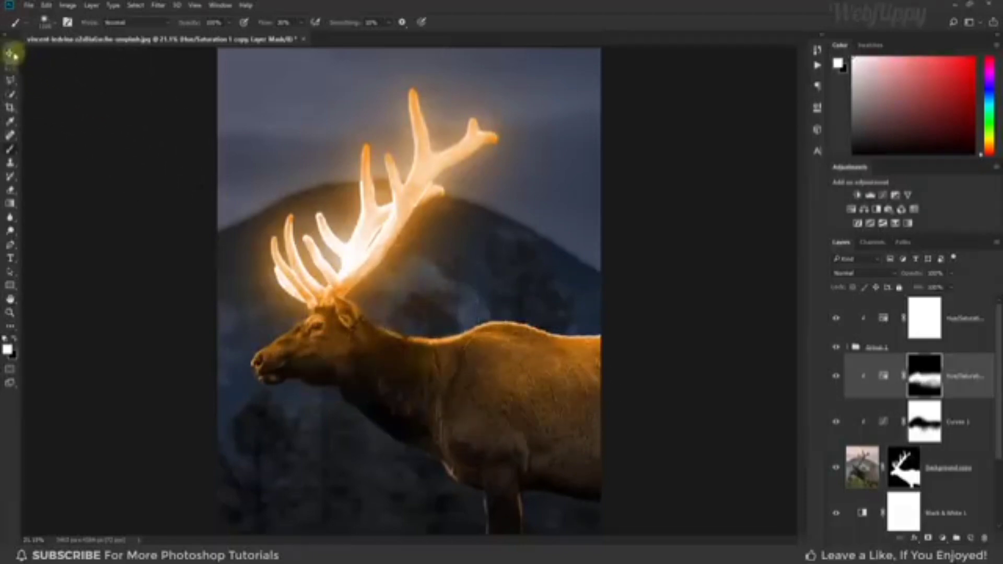
click(836, 376)
click(837, 376)
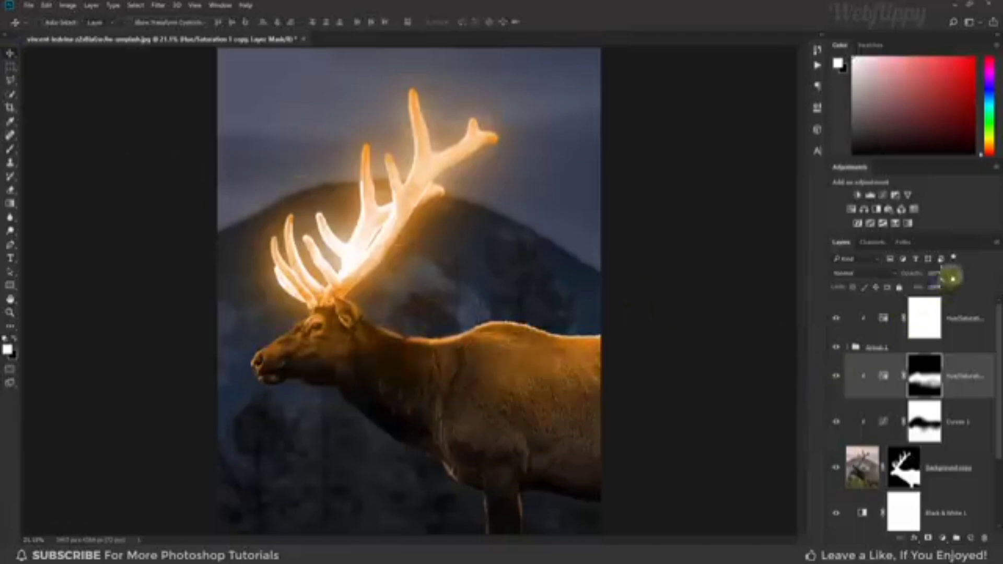
click(951, 273)
drag(950, 287, 924, 287)
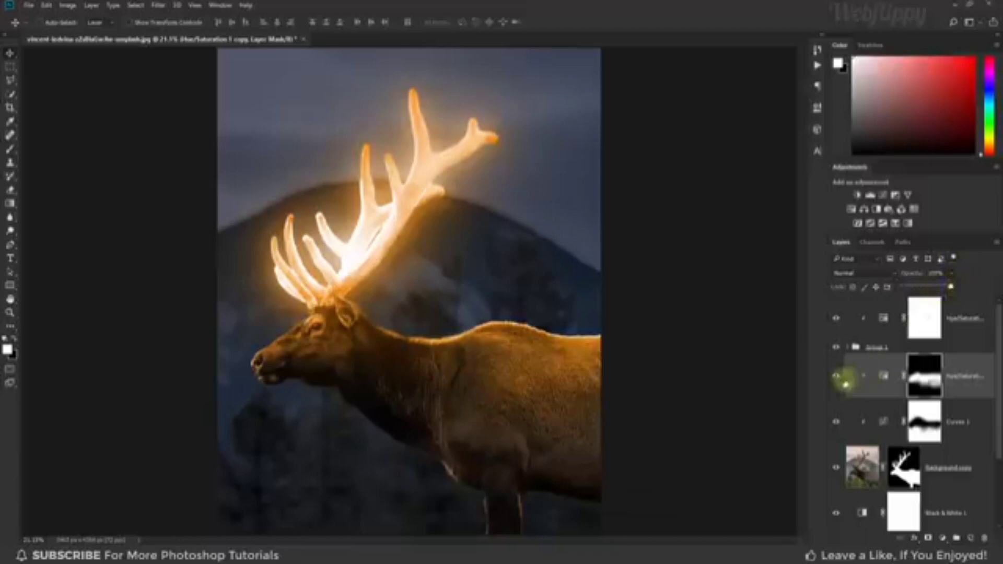
click(837, 381)
click(837, 381)
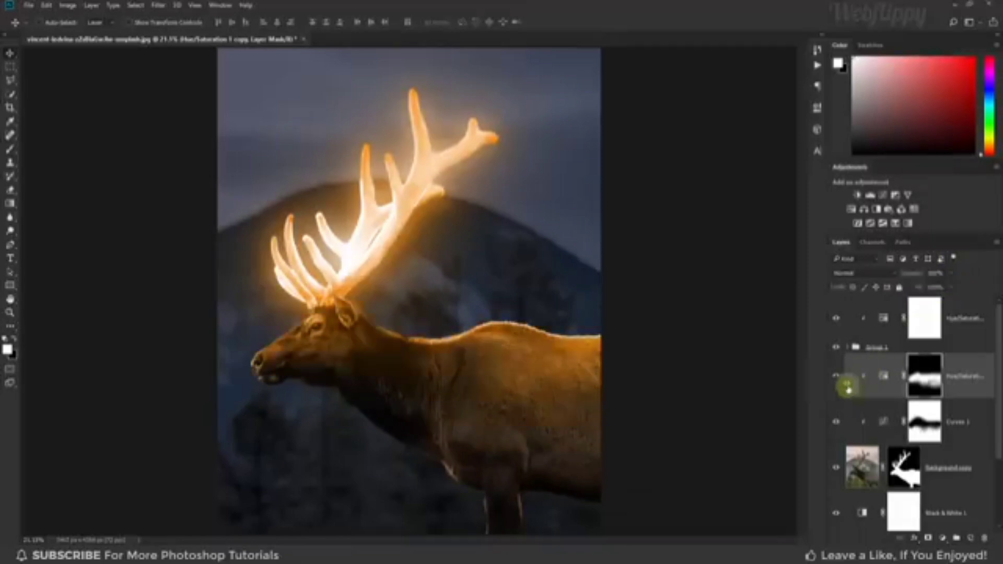
- Place the starry sky photo from the Sample folder above the top Hue/Saturation adjustment and set its blend mode to Screen
click(960, 317)
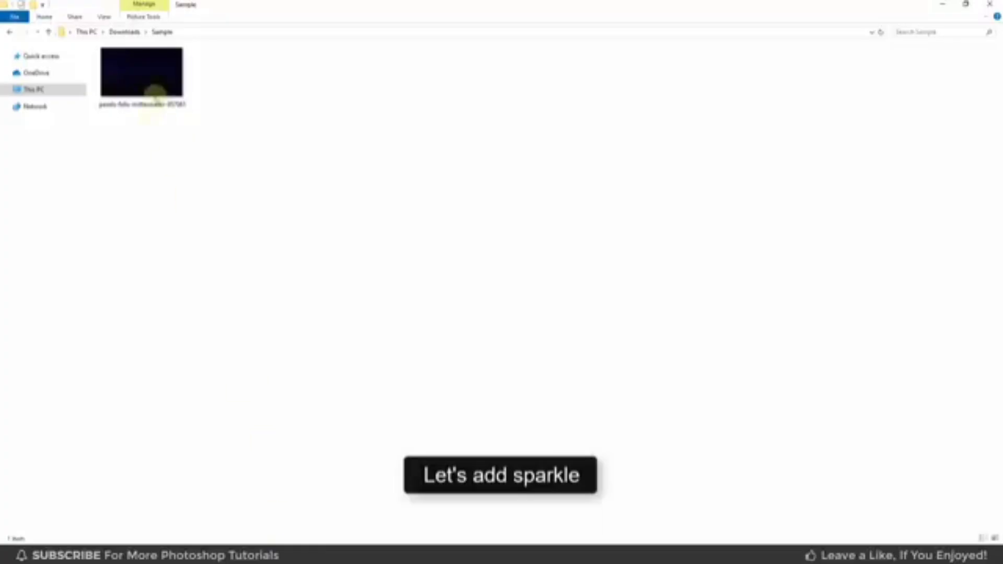
drag(155, 93, 391, 262)
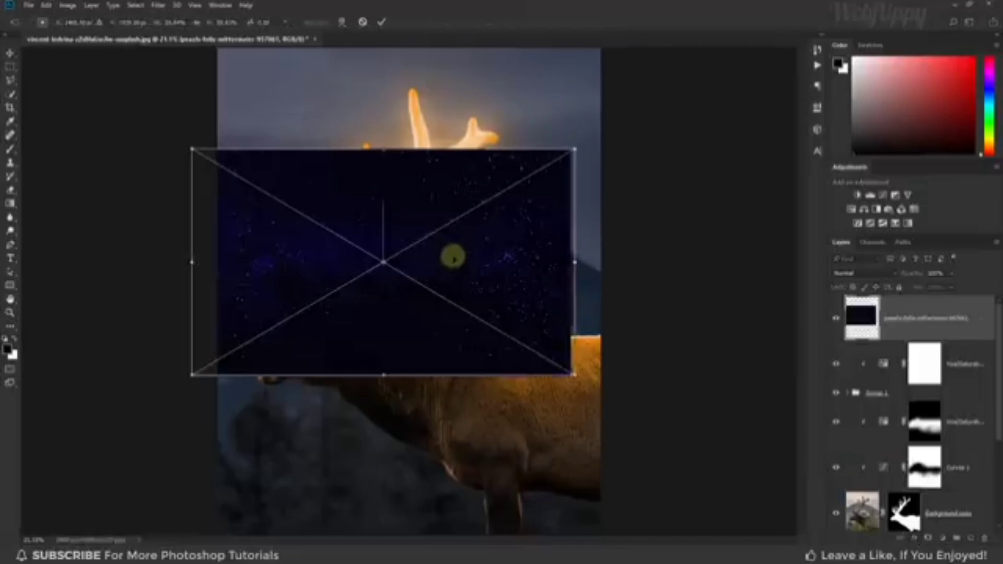
drag(454, 259, 455, 260)
click(888, 274)
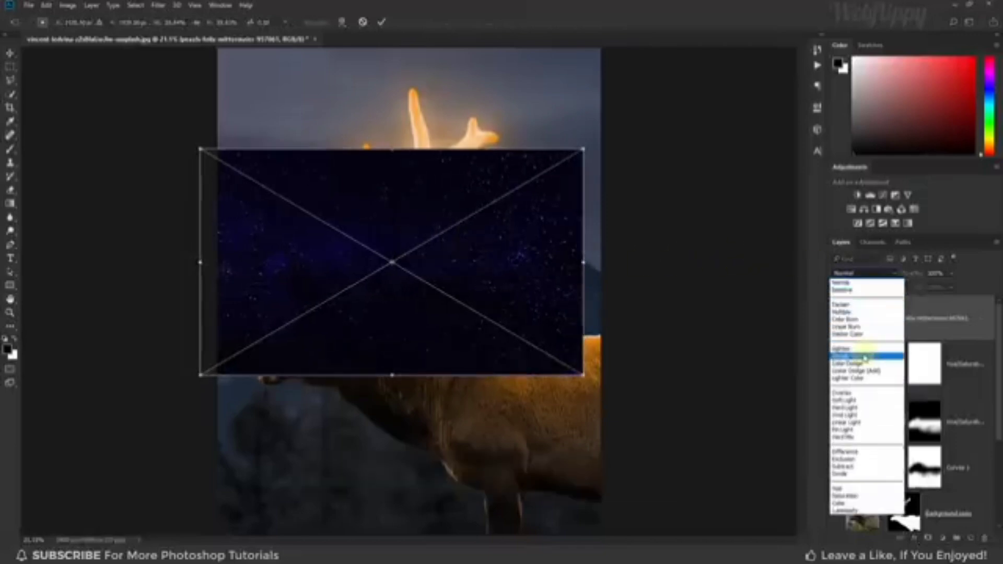
click(864, 356)
- Enlarge and position the starry sky image so it covers the whole canvas, and add a layer mask to it
mouse_move(508, 256)
mouse_down()
mouse_move(474, 252)
mouse_move(488, 254)
mouse_up()
drag(558, 140, 745, 32)
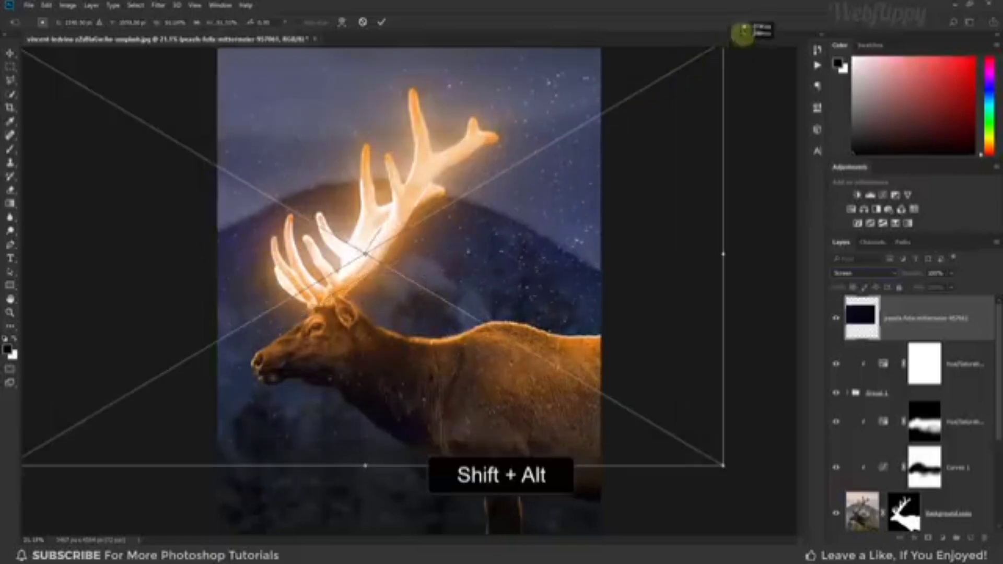
key(ctrl+minus)
drag(515, 251, 496, 261)
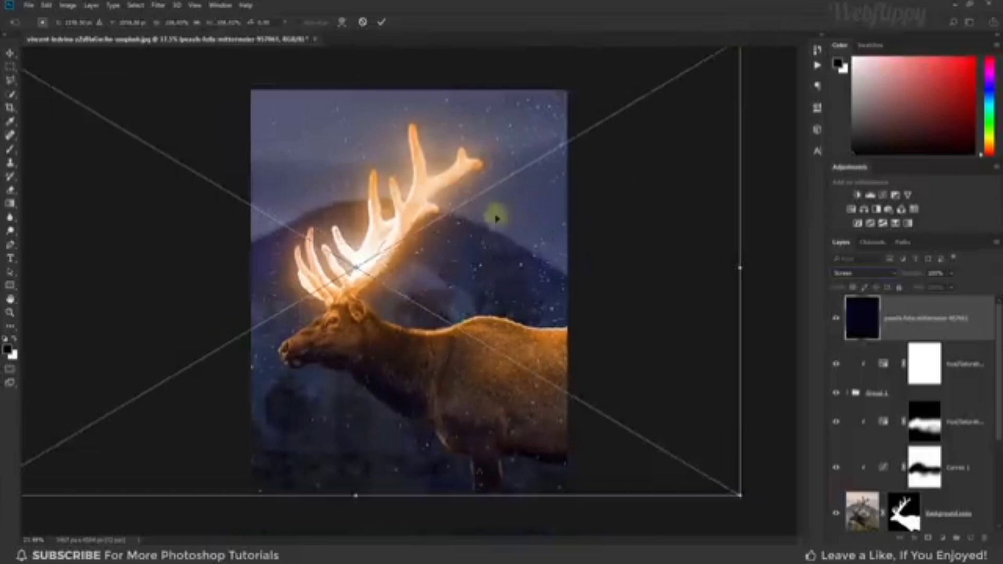
drag(497, 217, 492, 222)
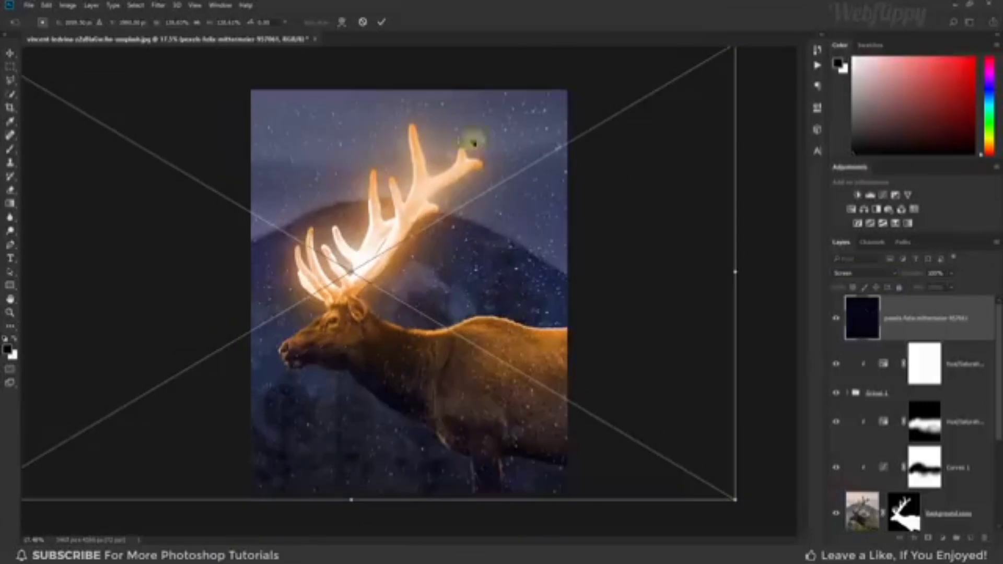
click(385, 24)
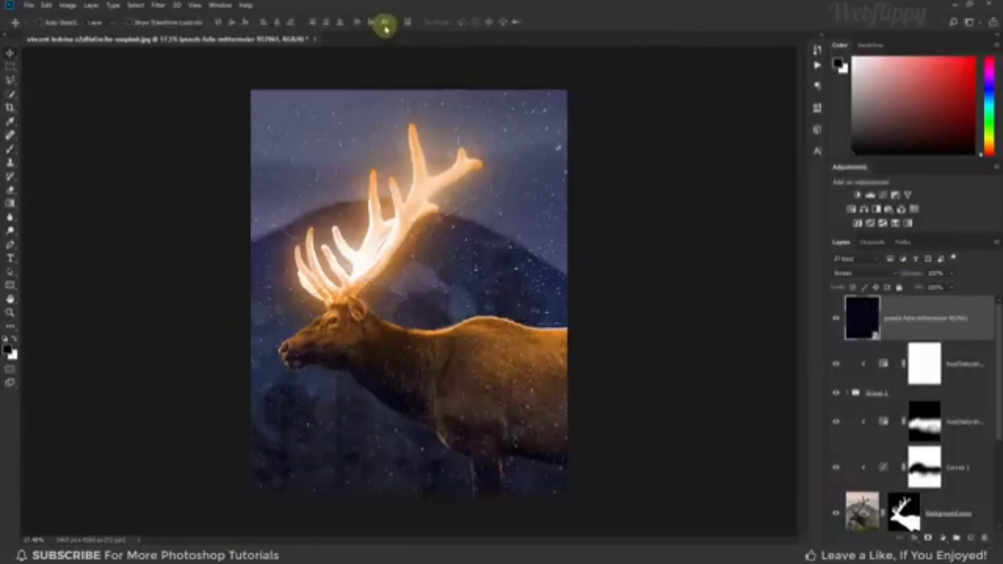
key(ctrl+0)
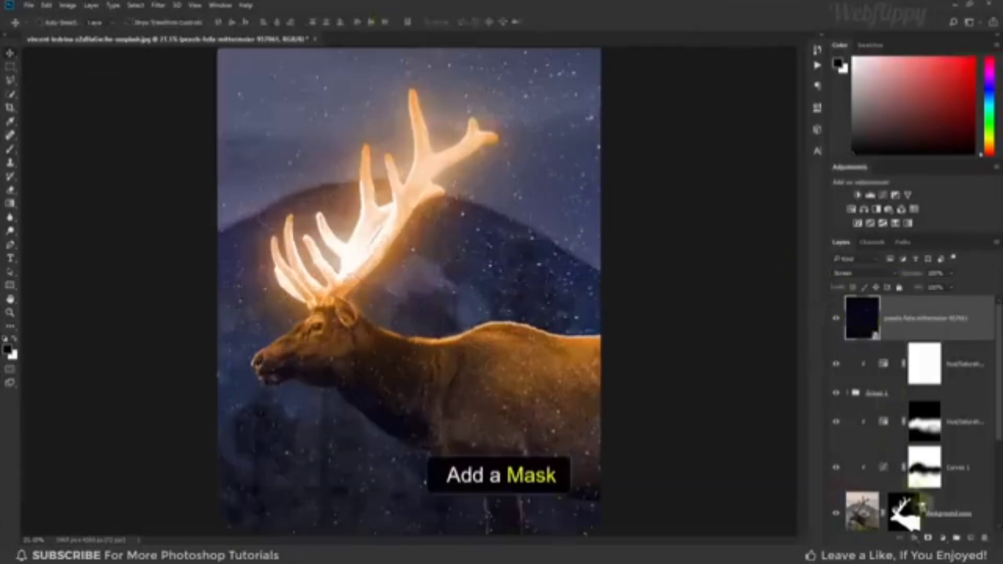
click(928, 538)
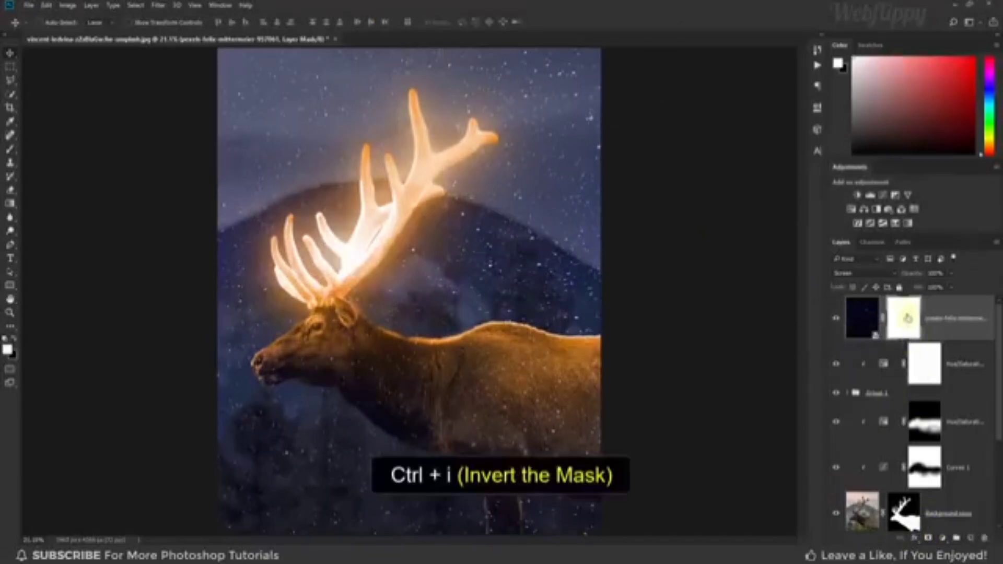
- Invert the starry sky layer's mask to black and ready the Brush tool with white as the foreground color
key(ctrl+i)
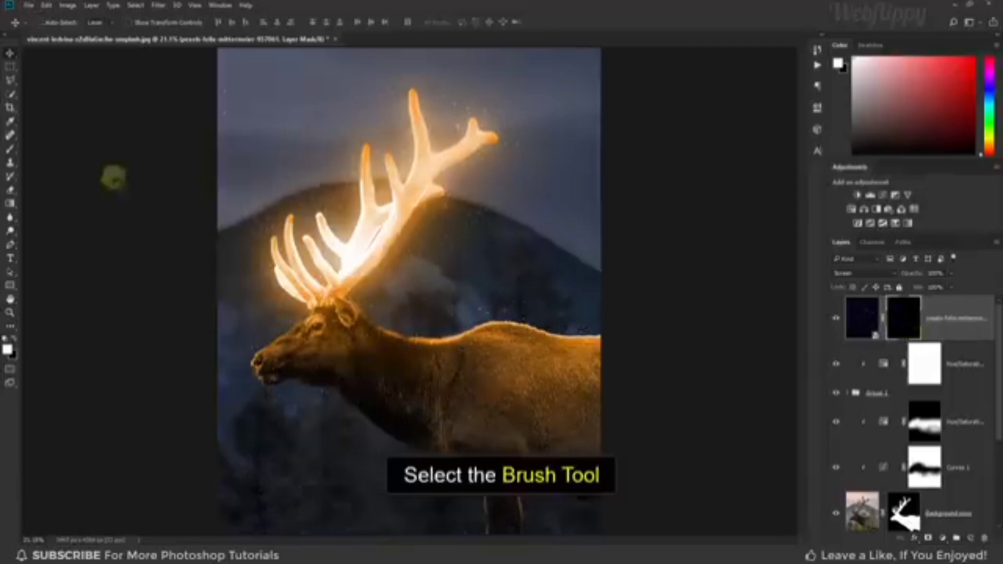
click(10, 149)
click(44, 151)
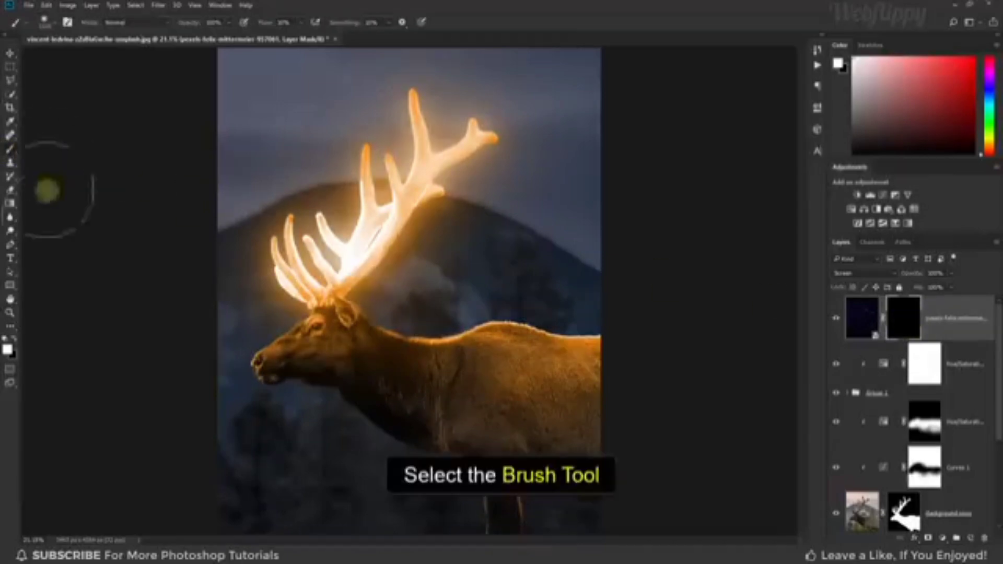
click(14, 338)
click(8, 348)
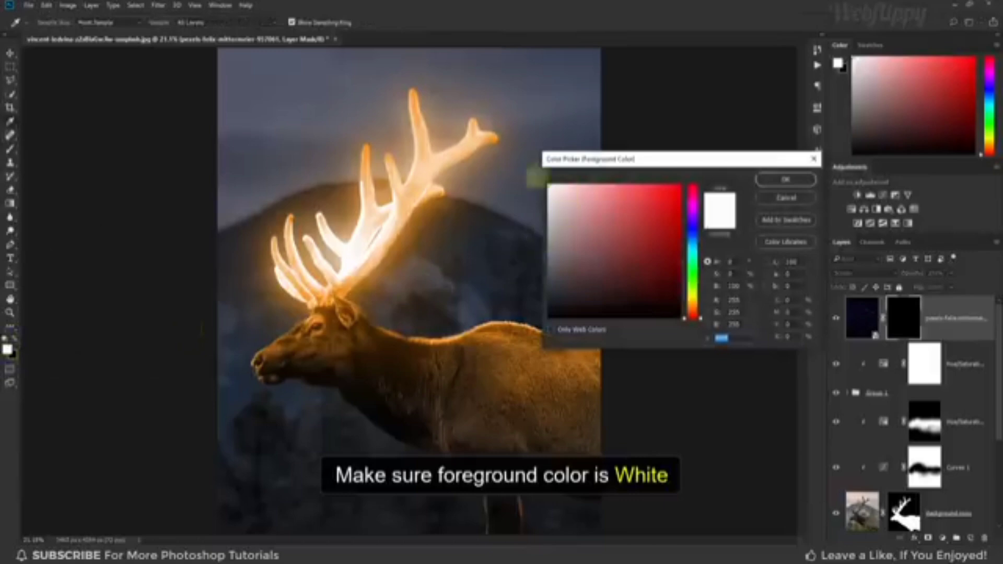
click(785, 179)
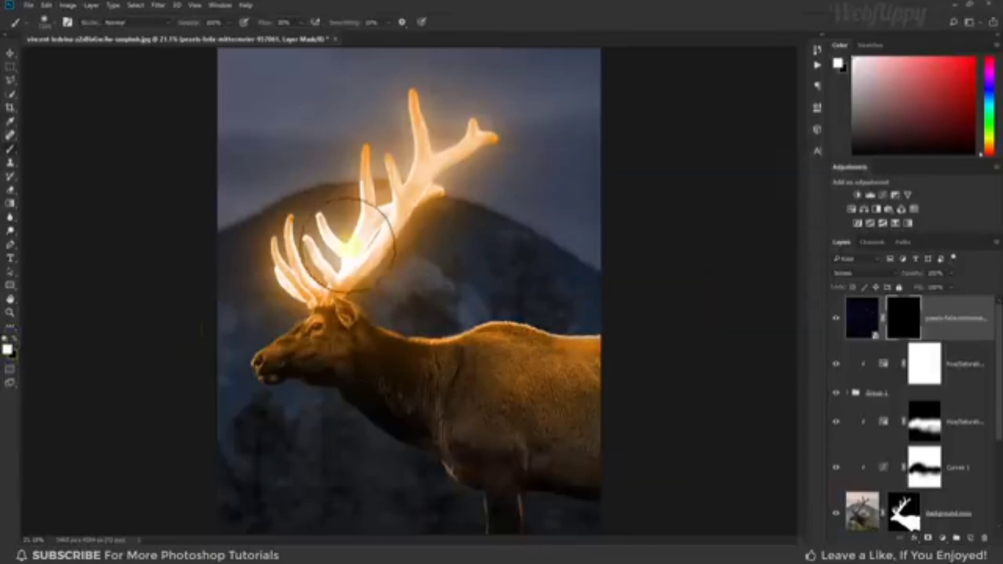
- Paint white with a much smaller brush along the antlers on the starry sky layer's mask to reveal sparkles there
key([)
key([)
key([)
key([)
key([)
key([)
key([)
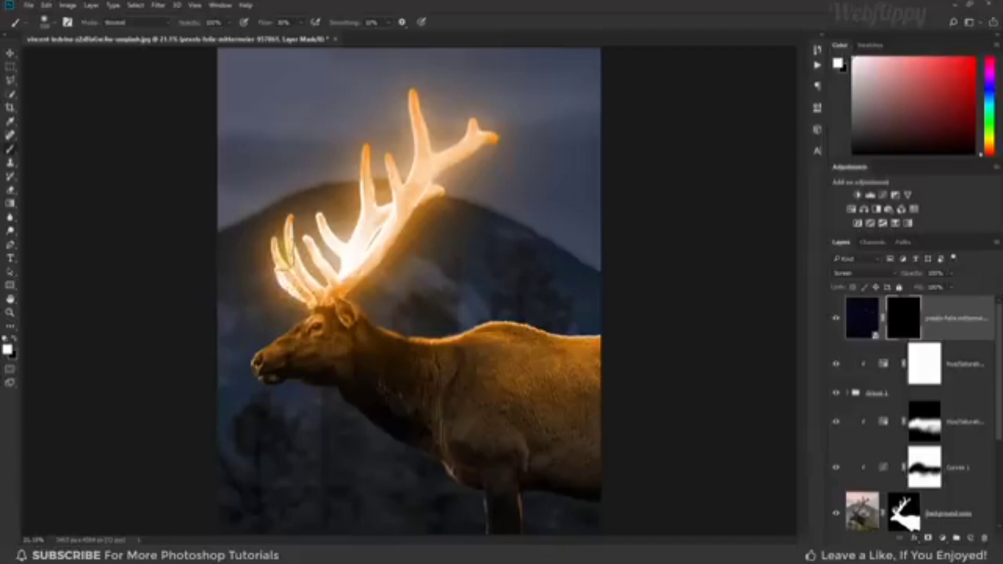
drag(287, 215, 290, 255)
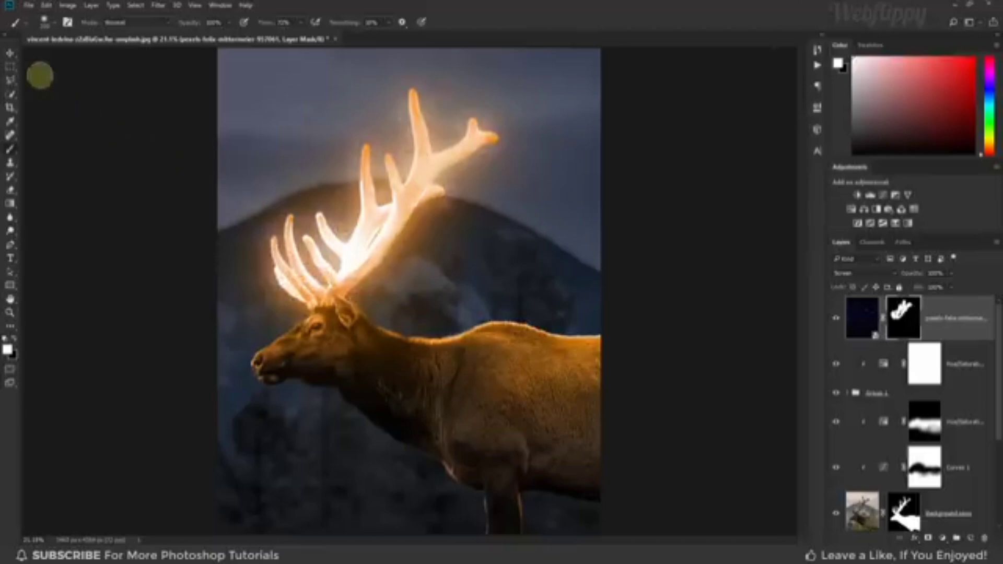
click(10, 53)
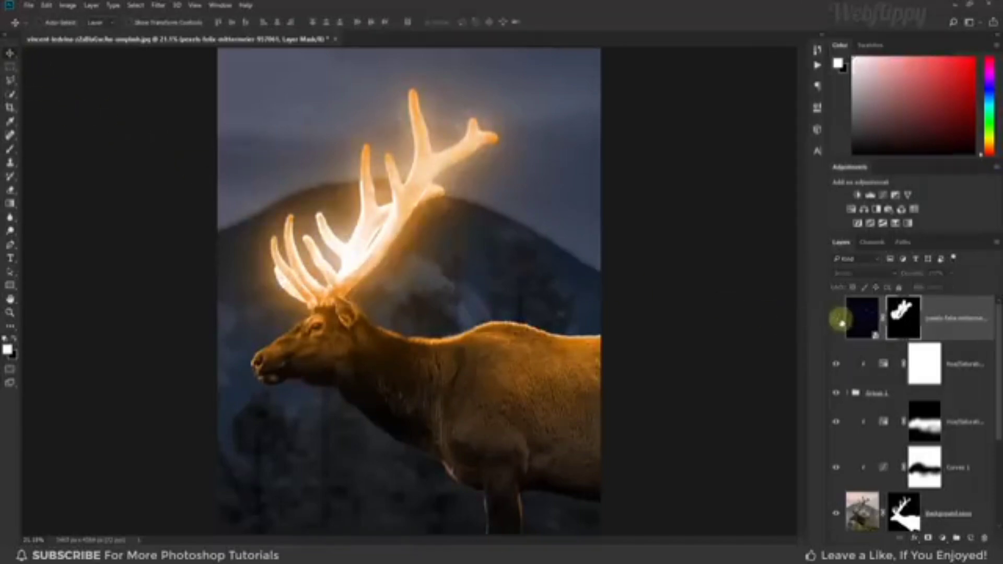
- Add a Levels adjustment clipped to the starry sky layer and move its black and white input sliders inward
click(943, 538)
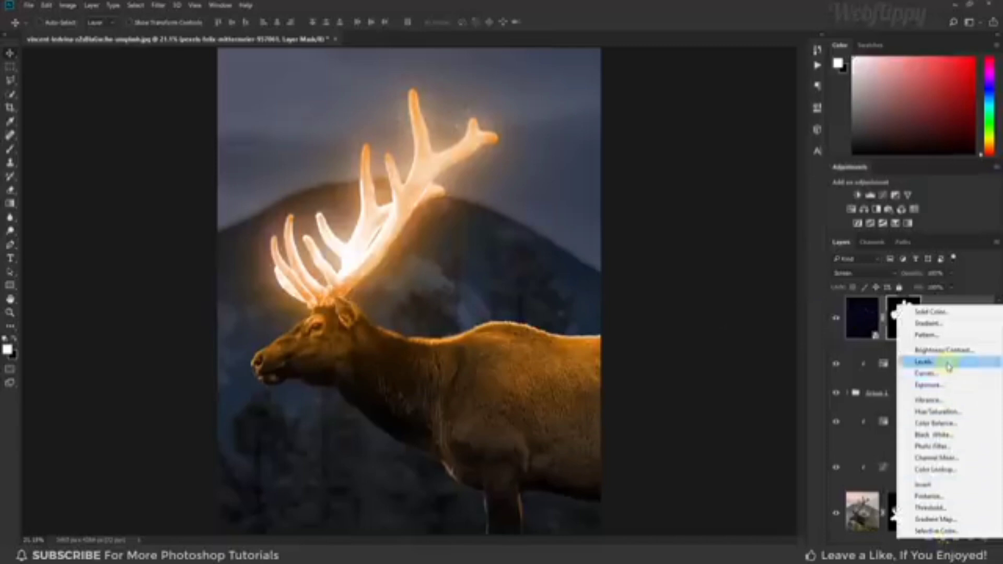
click(924, 362)
click(726, 348)
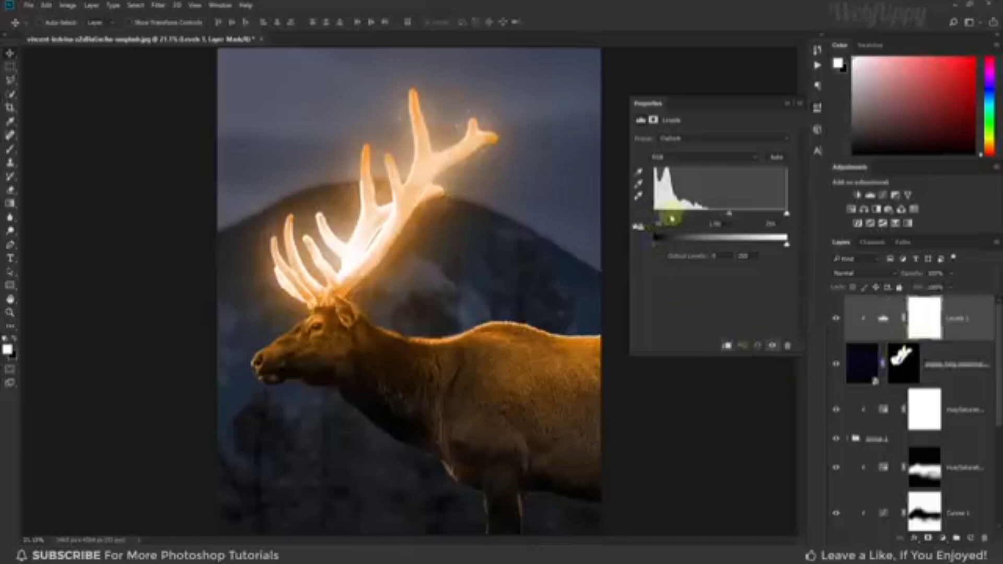
mouse_move(787, 214)
mouse_down()
mouse_move(739, 220)
mouse_move(770, 216)
mouse_up()
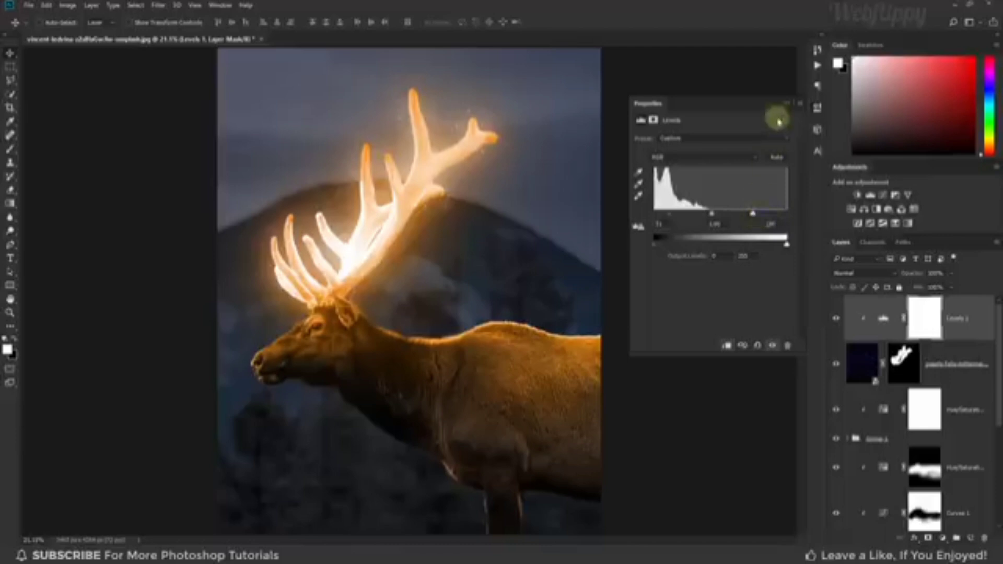
click(786, 104)
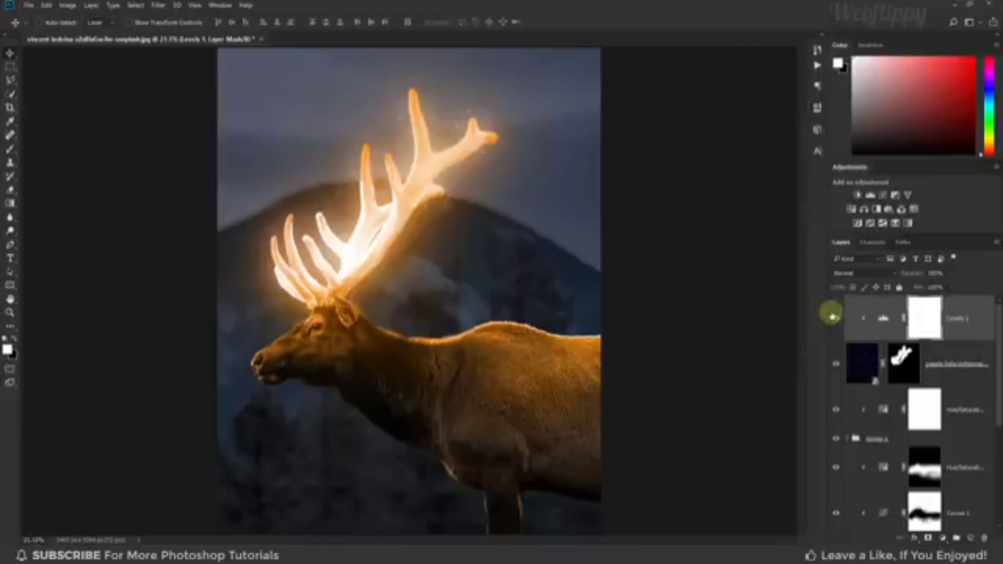
- Add a Color Lookup adjustment above all layers and load the Crisp_Warm.look 3D LUT
click(944, 539)
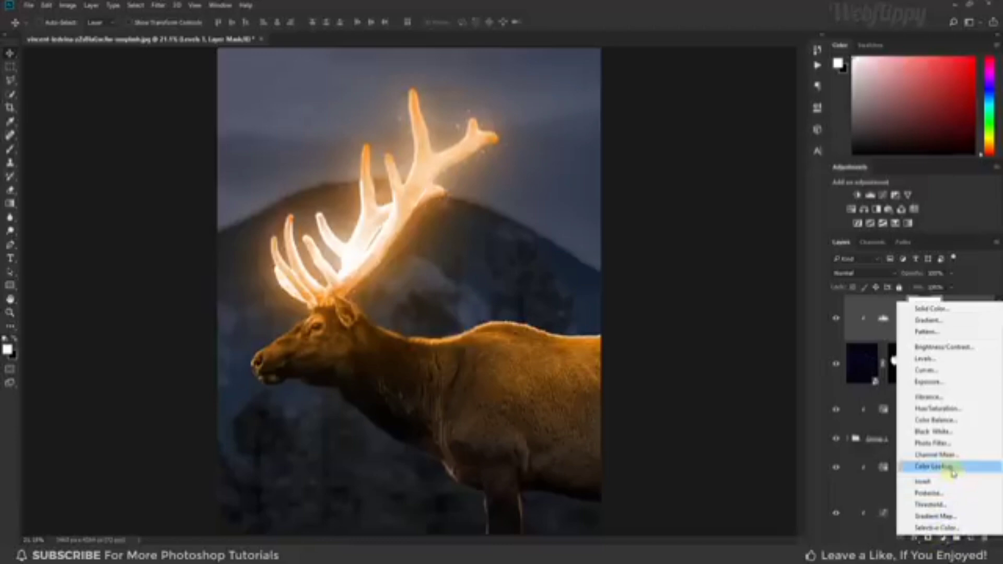
click(952, 473)
click(737, 139)
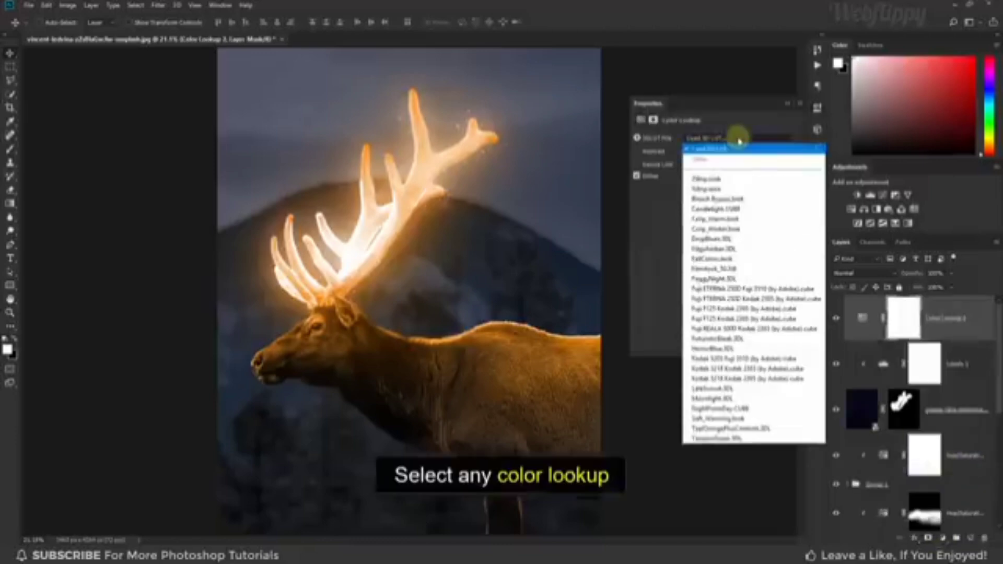
click(742, 219)
click(787, 104)
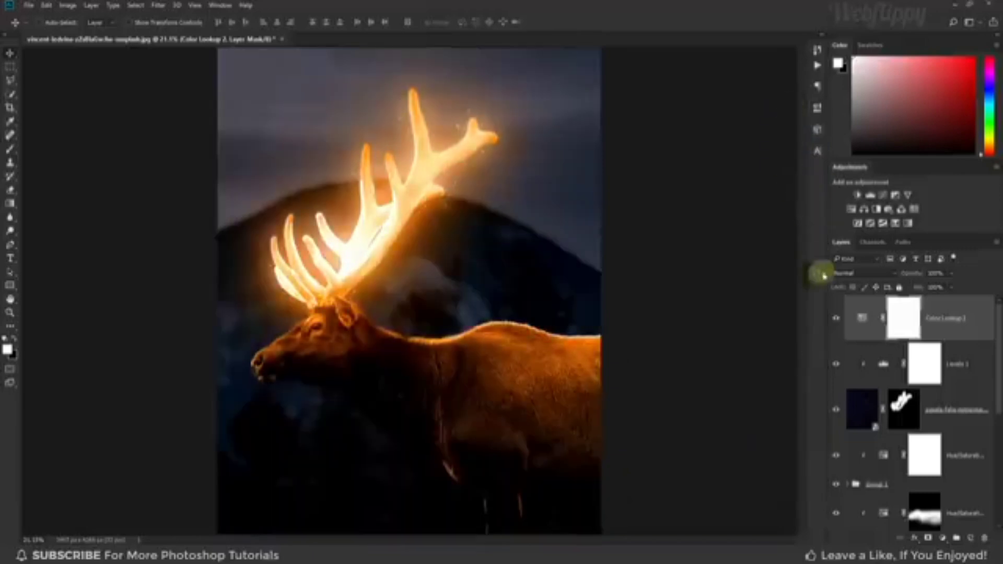
- Compare the image with and without the Color Lookup adjustment and lower that layer's opacity
click(836, 317)
click(836, 317)
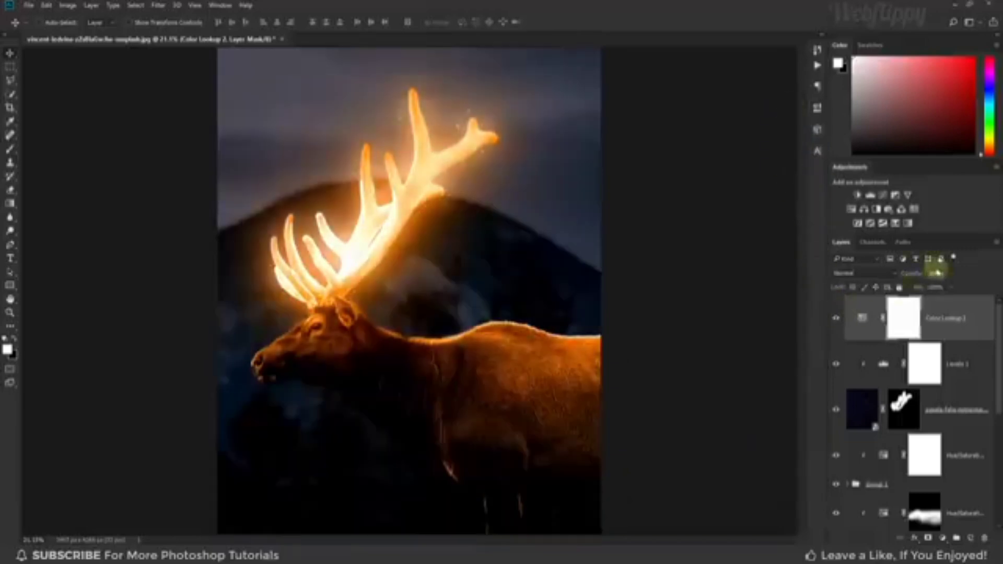
click(934, 272)
drag(953, 286, 924, 287)
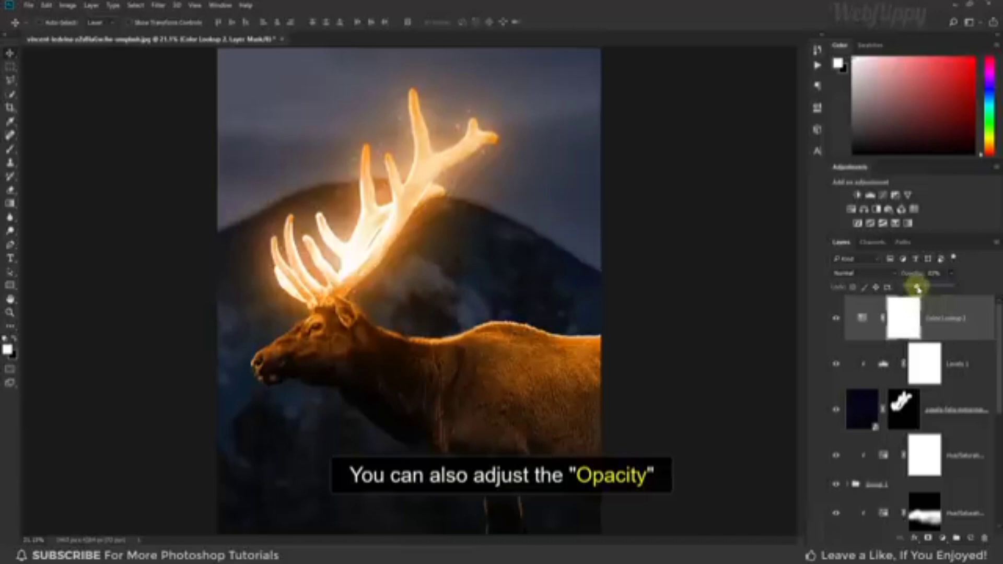